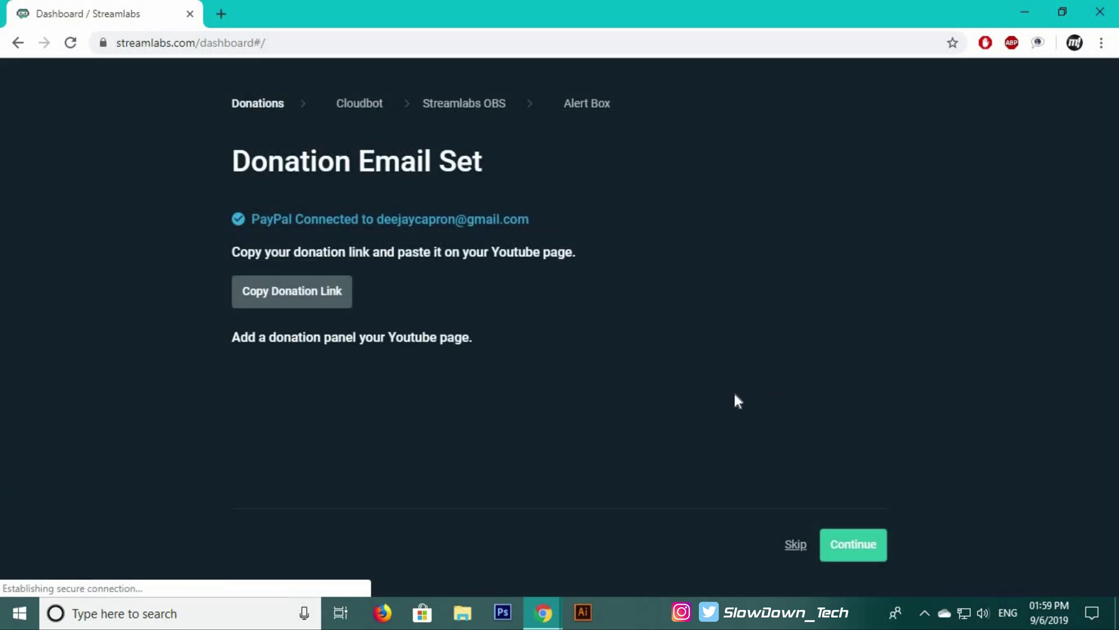
- Skip the Donations, Cloudbot and Streamlabs OBS onboarding steps to reach the analytics dashboard
left_click(796, 544)
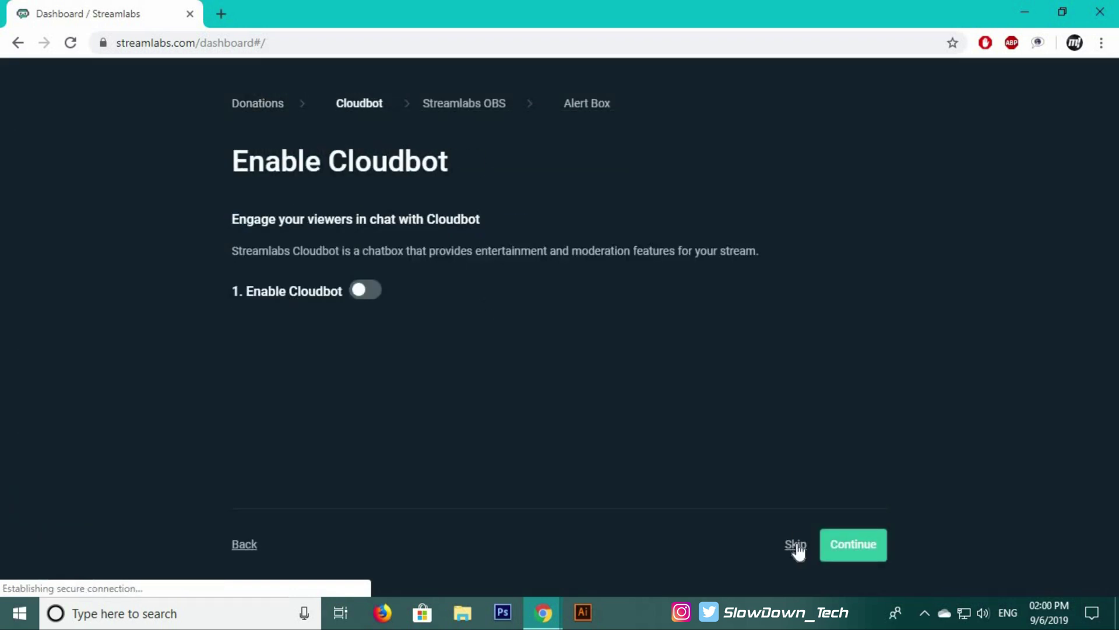
left_click(796, 544)
left_click(796, 544)
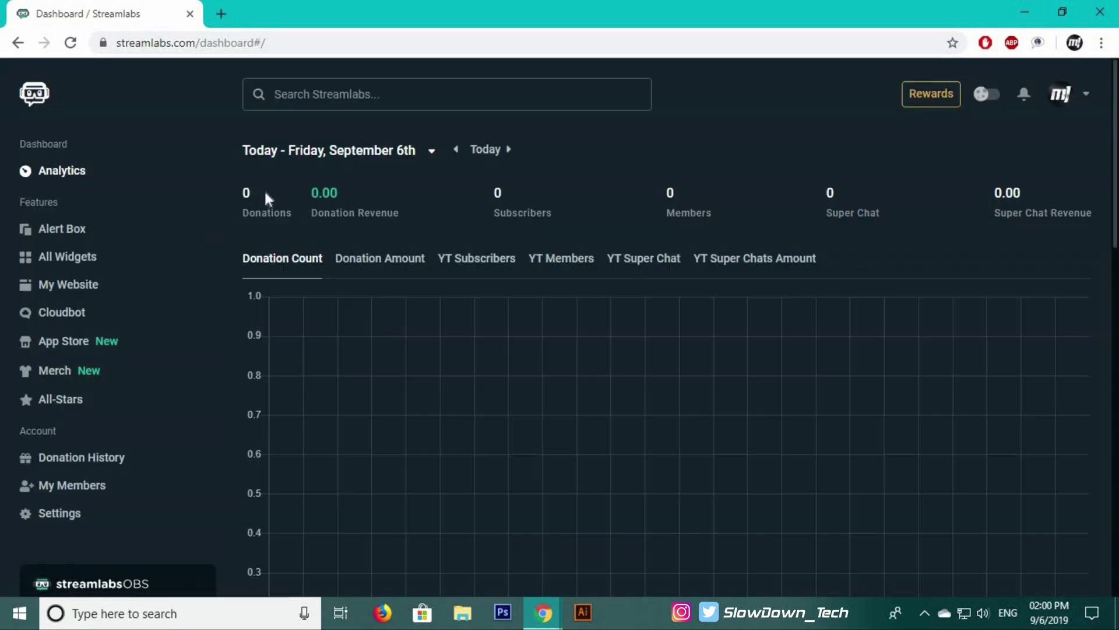
scroll(241, 240, "down", 7)
scroll(197, 365, "up", 3)
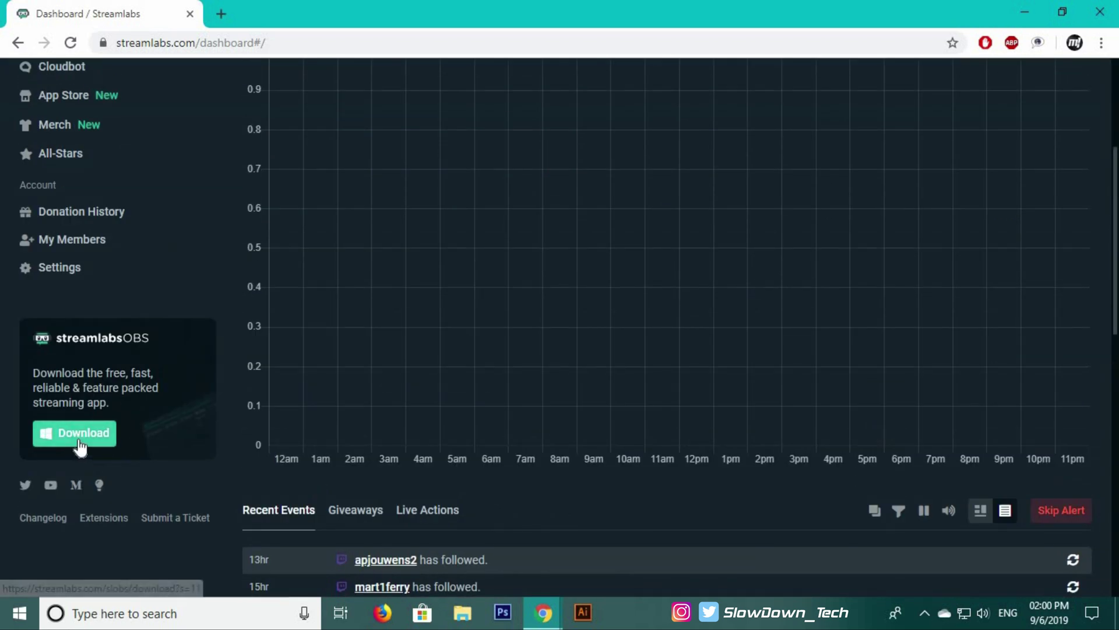
- Download Streamlabs OBS, install it to C:\Program Files\Streamlabs OBS, and launch it
left_click(216, 437)
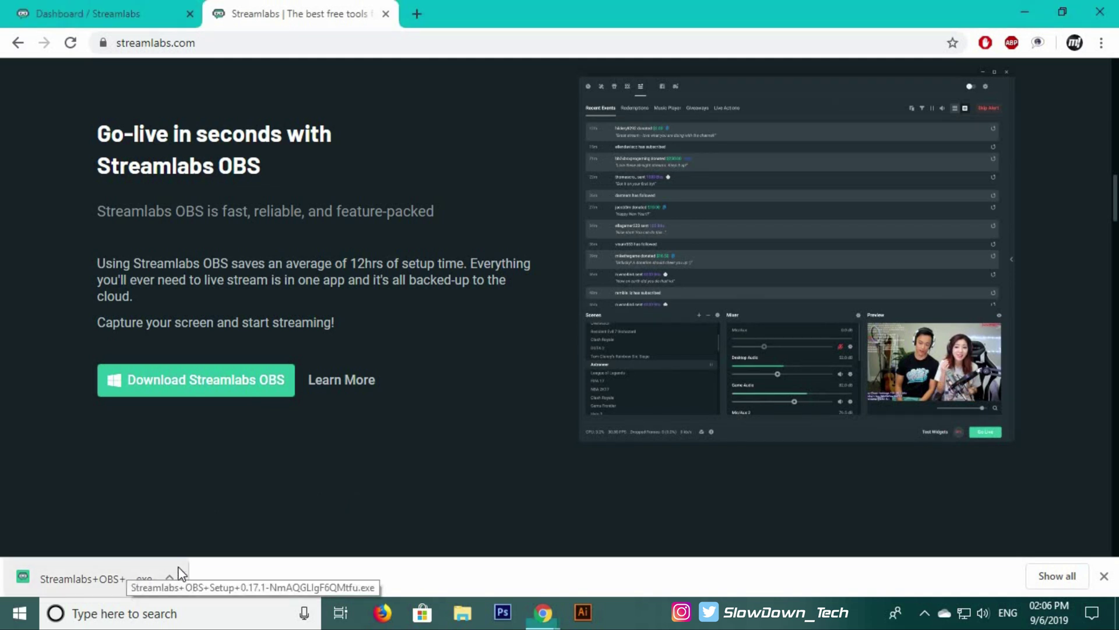
left_click(128, 578)
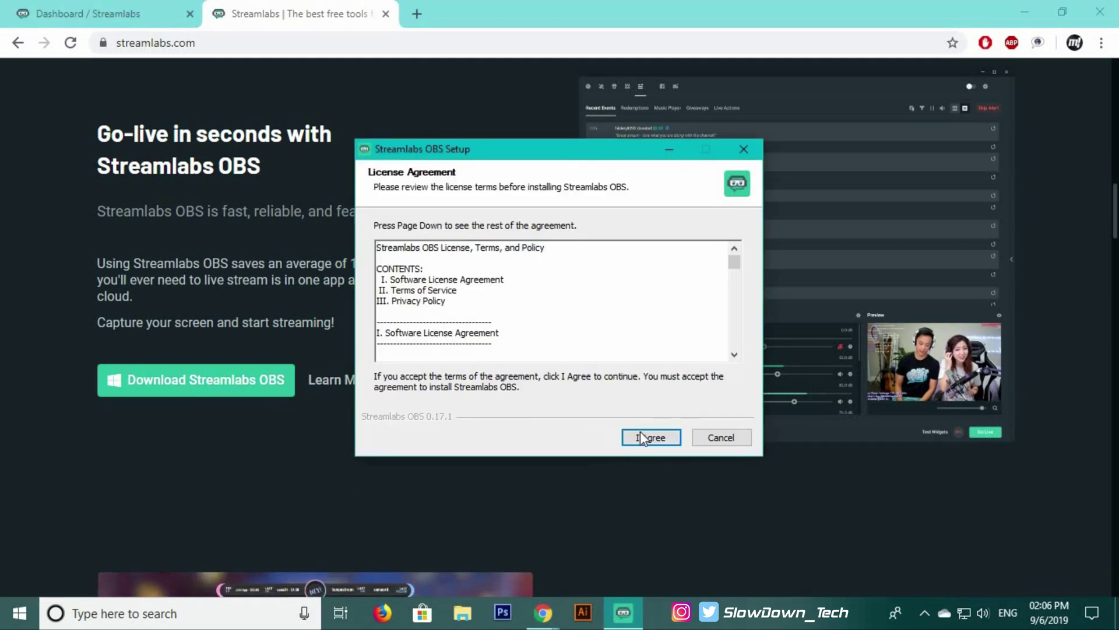
left_click(645, 439)
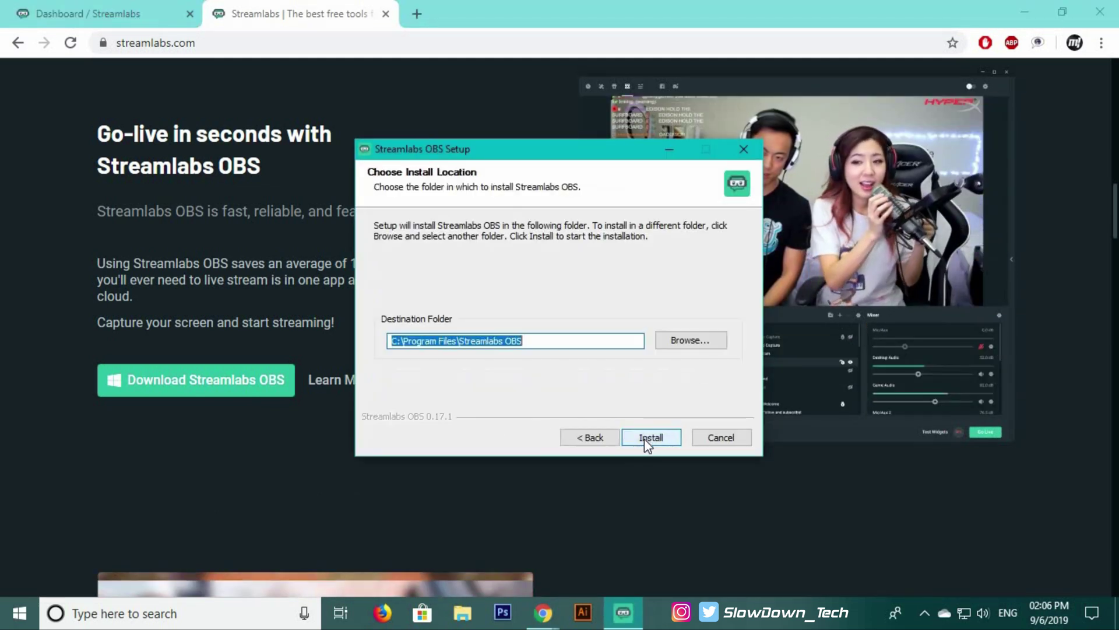
left_click(647, 440)
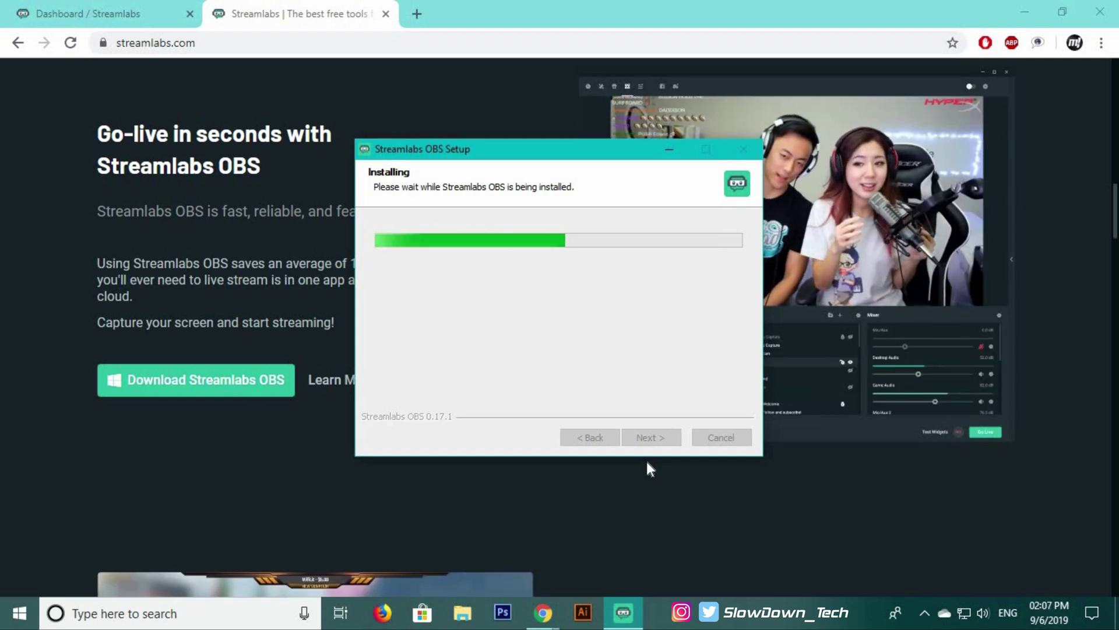
left_click(637, 437)
left_click(637, 439)
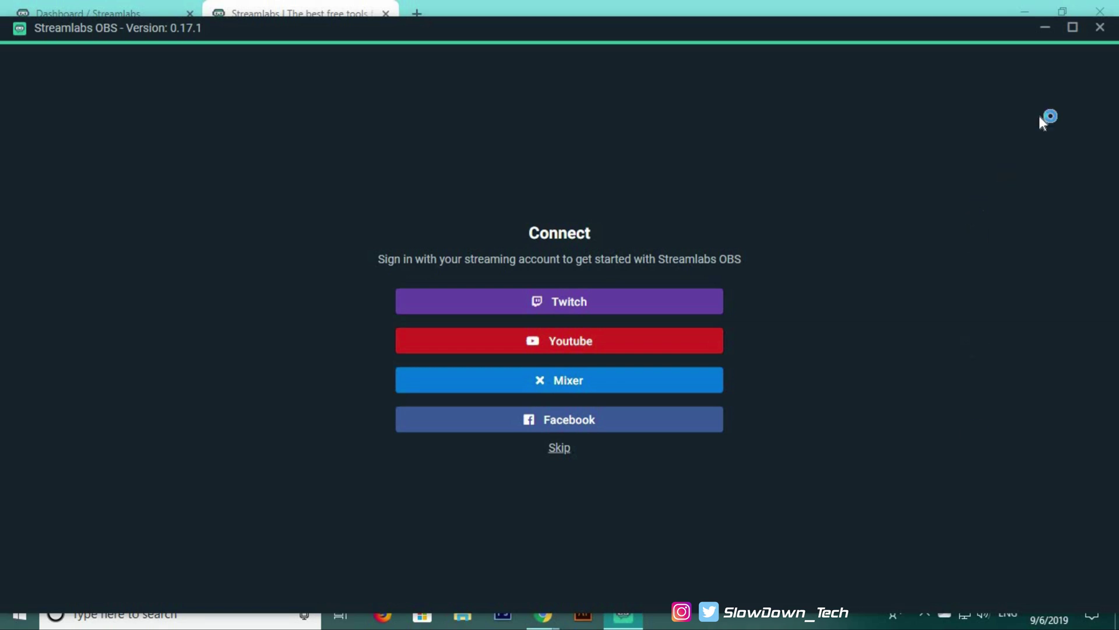
- Maximize the window, choose Start Fresh, and install the Dark Matter by VBI theme
left_click(1073, 28)
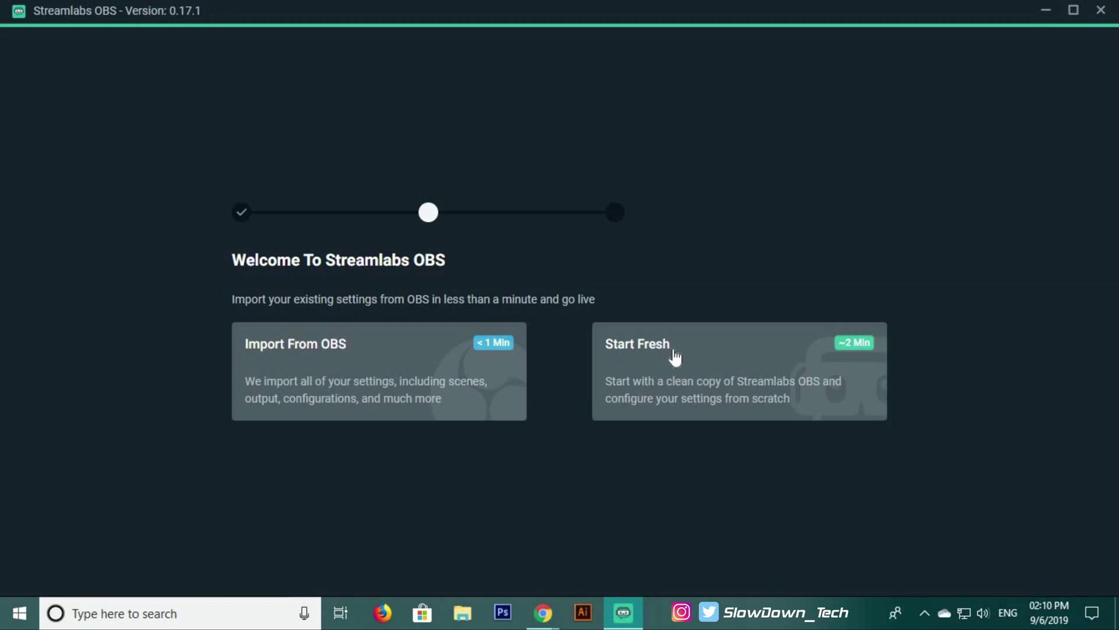
left_click(696, 357)
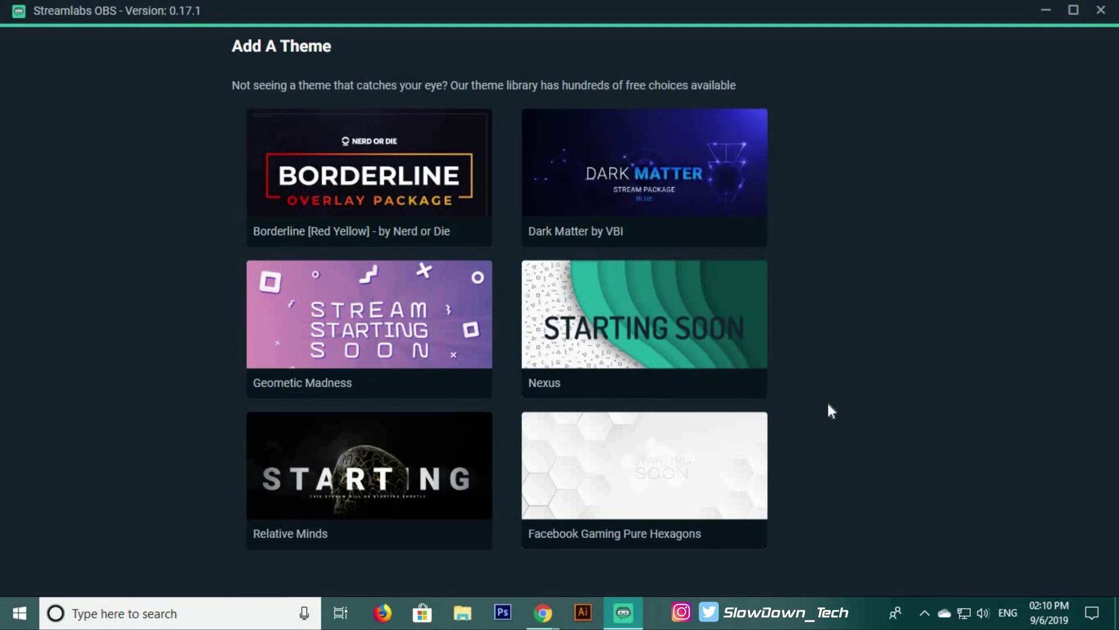
left_click(651, 184)
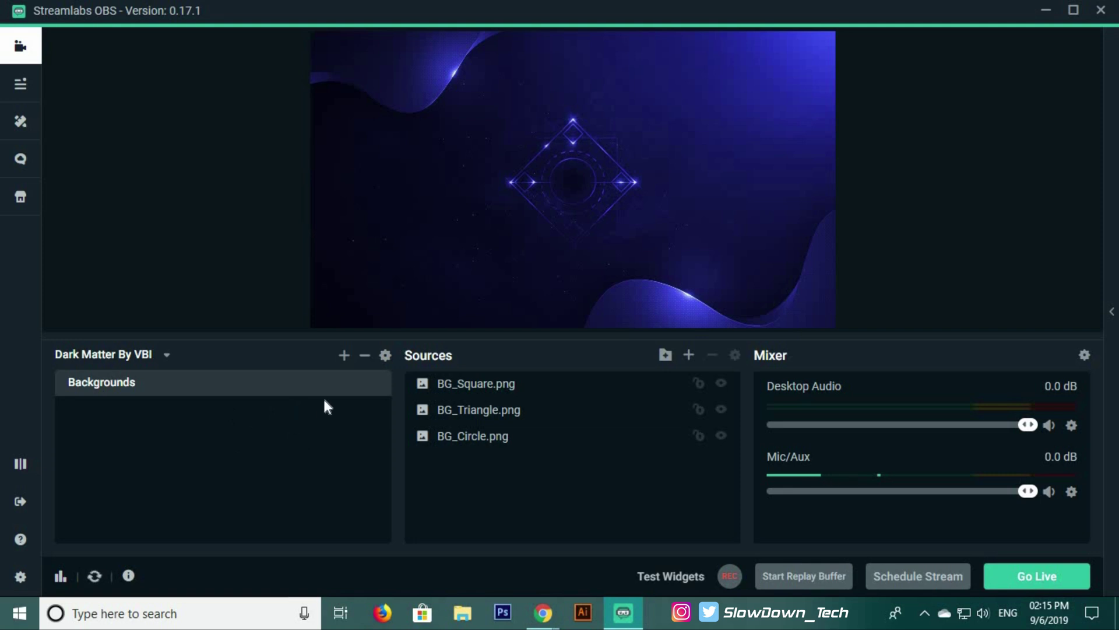
- Create a new empty scene named 'Stream 1'
left_click(344, 355)
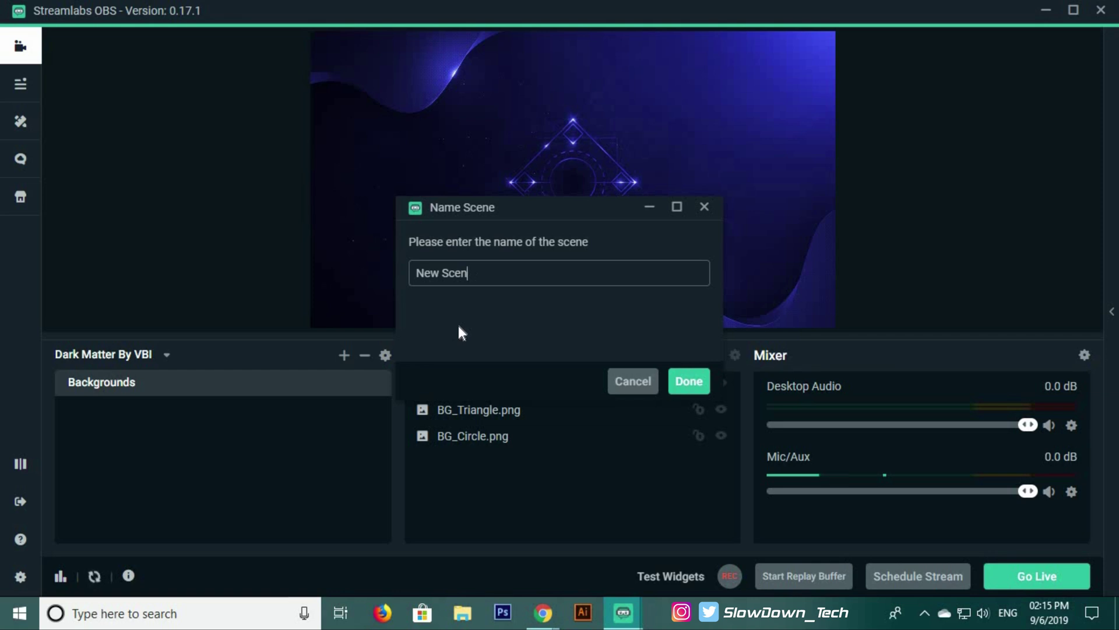
key("BackSpace")
key("BackSpace")
key("BackSpace")
key("BackSpace")
key("BackSpace")
key("BackSpace")
key("BackSpace")
key("BackSpace")
type("Stream 1")
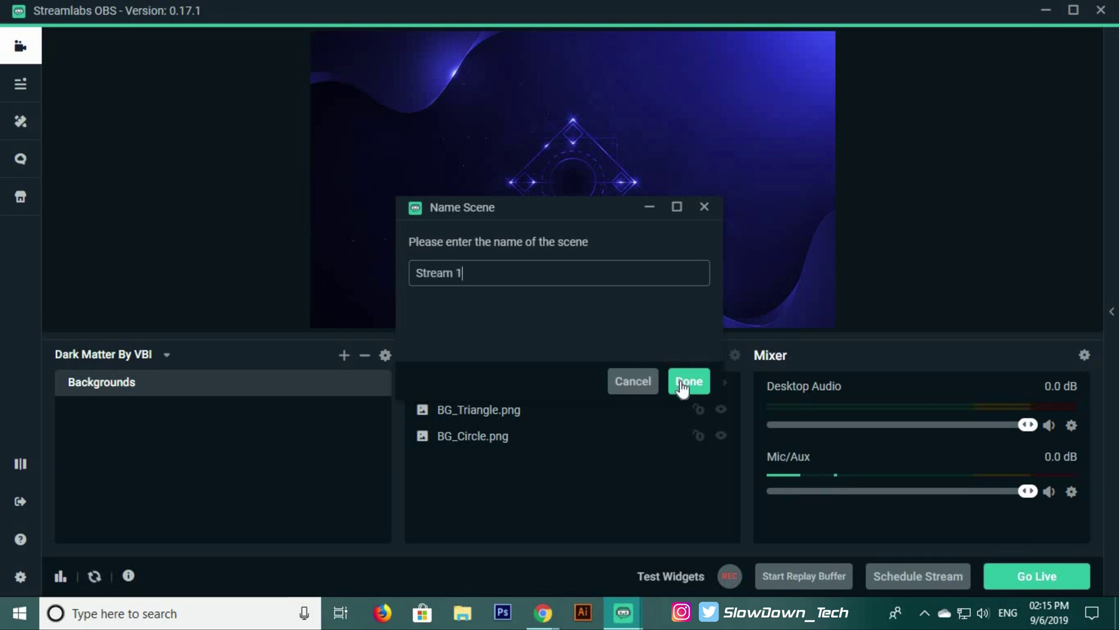
left_click(686, 382)
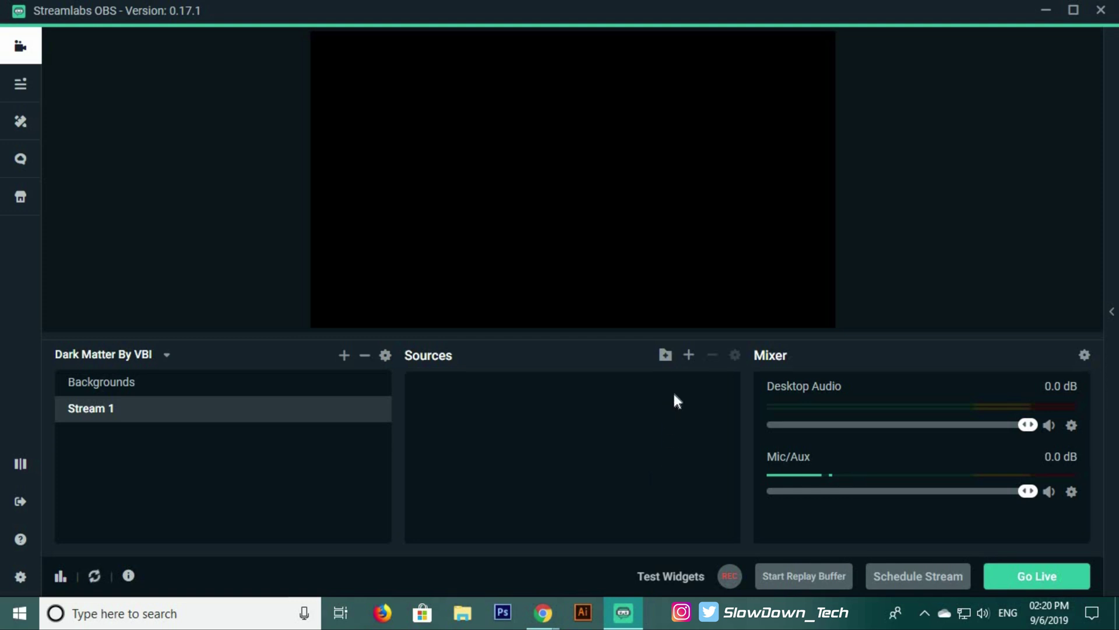
- Add a Display Capture source named 'Display Capture' to Stream 1
left_click(686, 358)
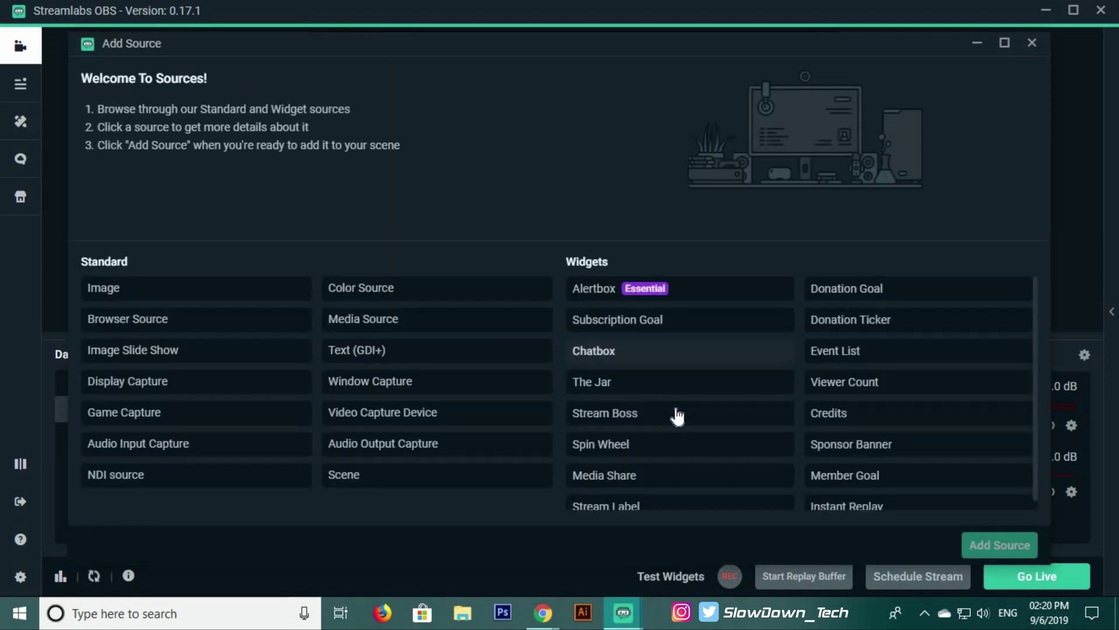
left_click(250, 292)
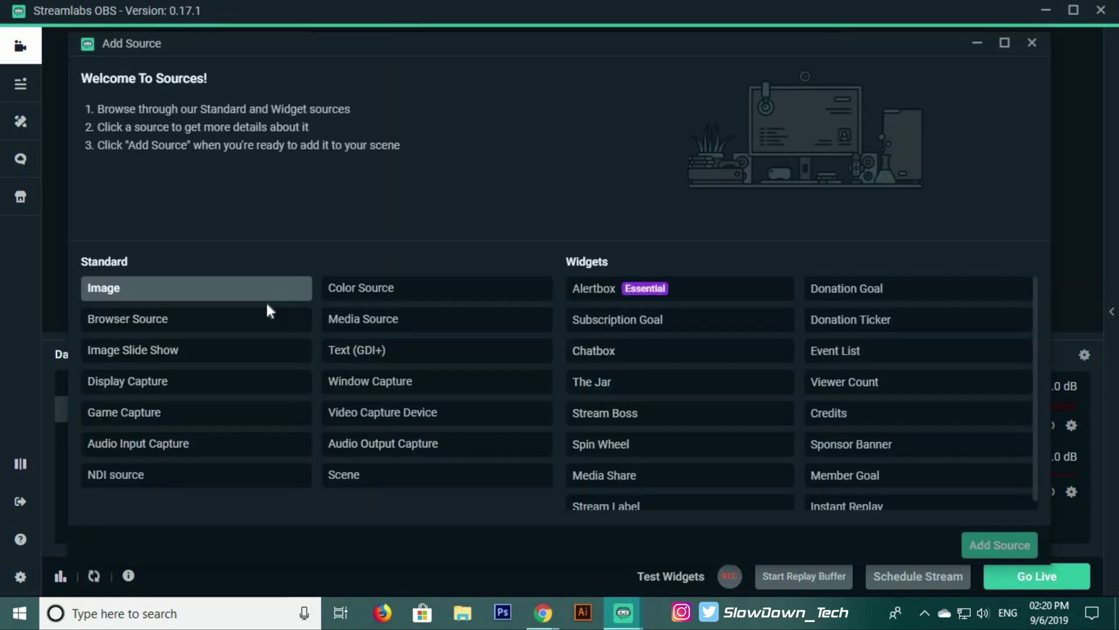
left_click(242, 326)
left_click(234, 350)
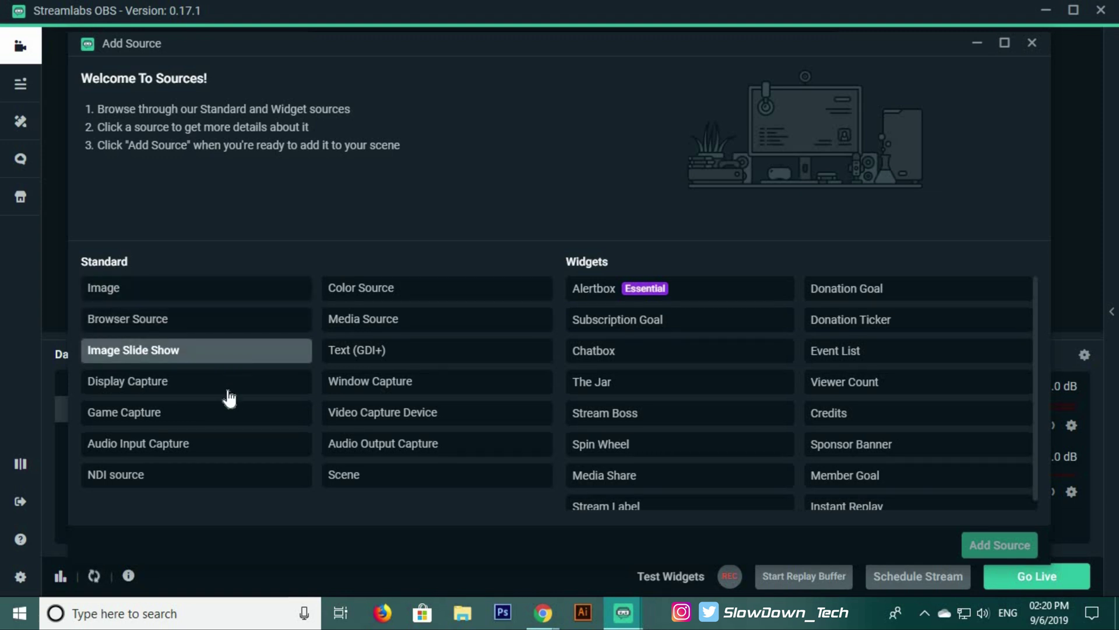
left_click(228, 388)
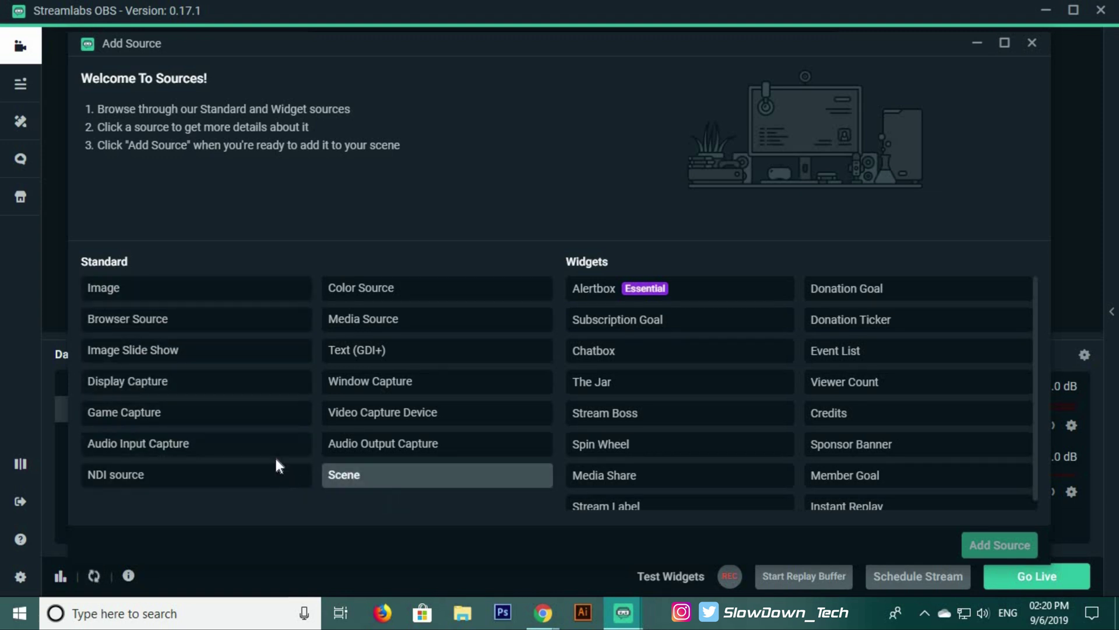
left_click(267, 389)
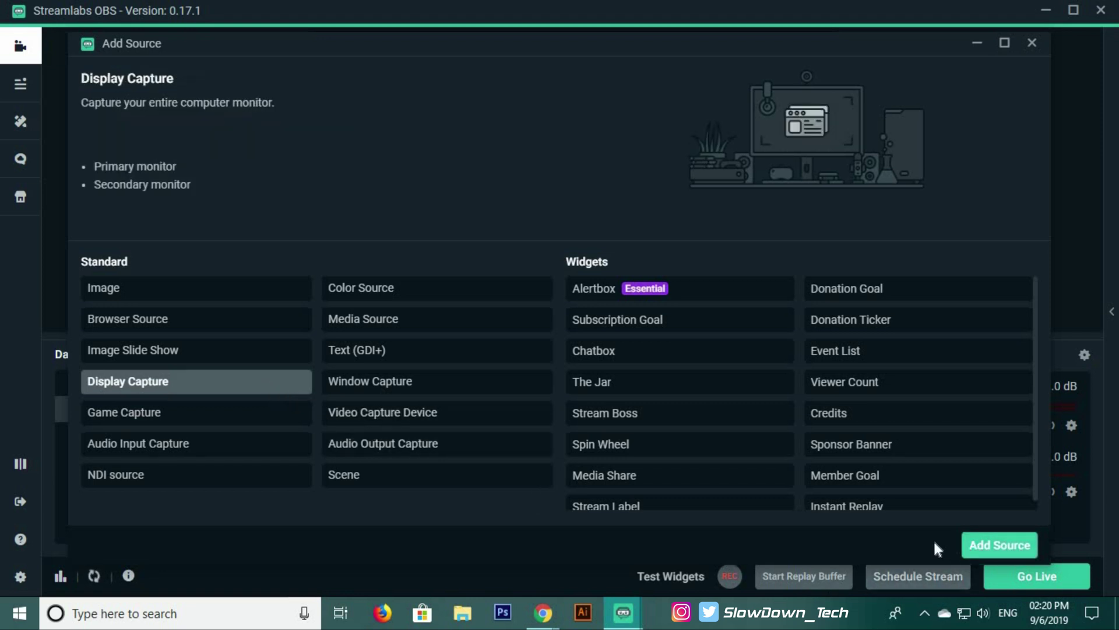
left_click(1001, 547)
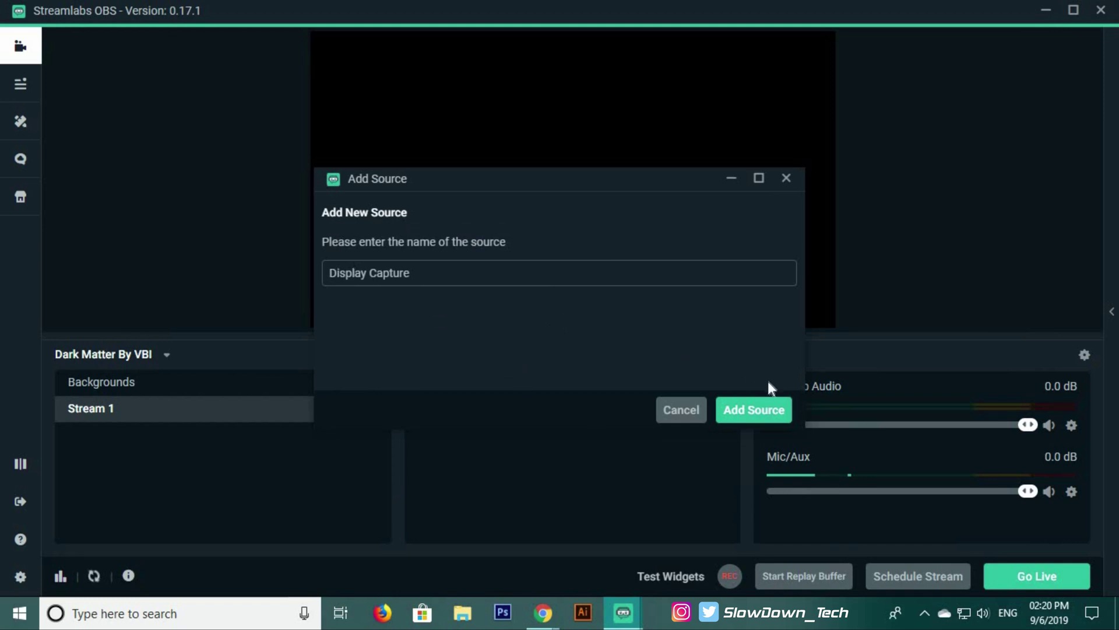
left_click(747, 410)
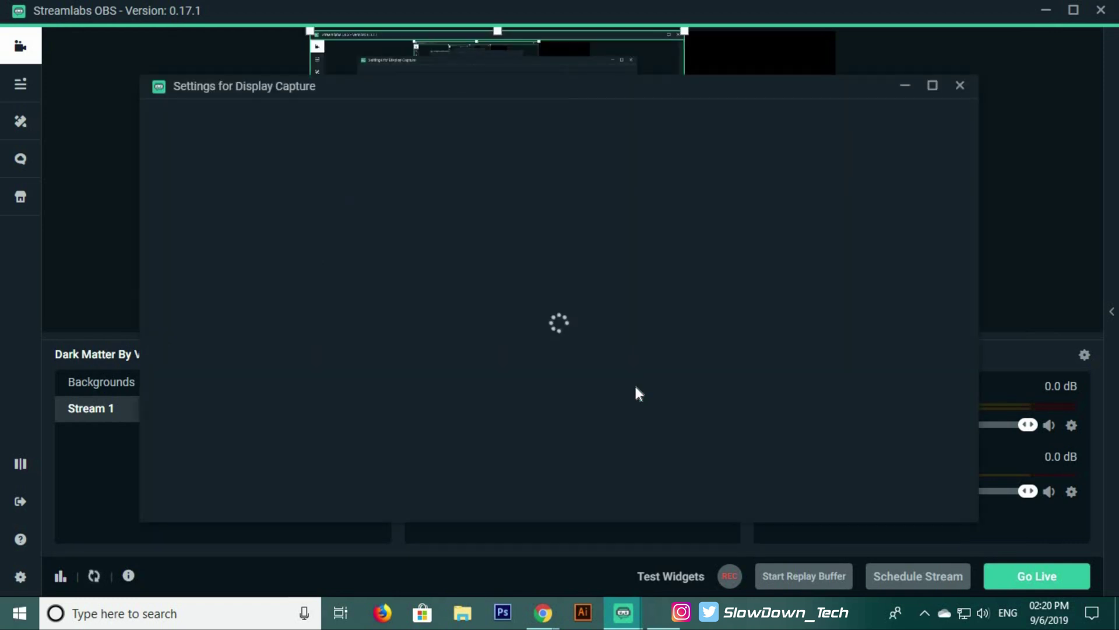
- Capture Display 1 at 1366x768 and stretch it to fill the preview
left_click(467, 294)
left_click(470, 316)
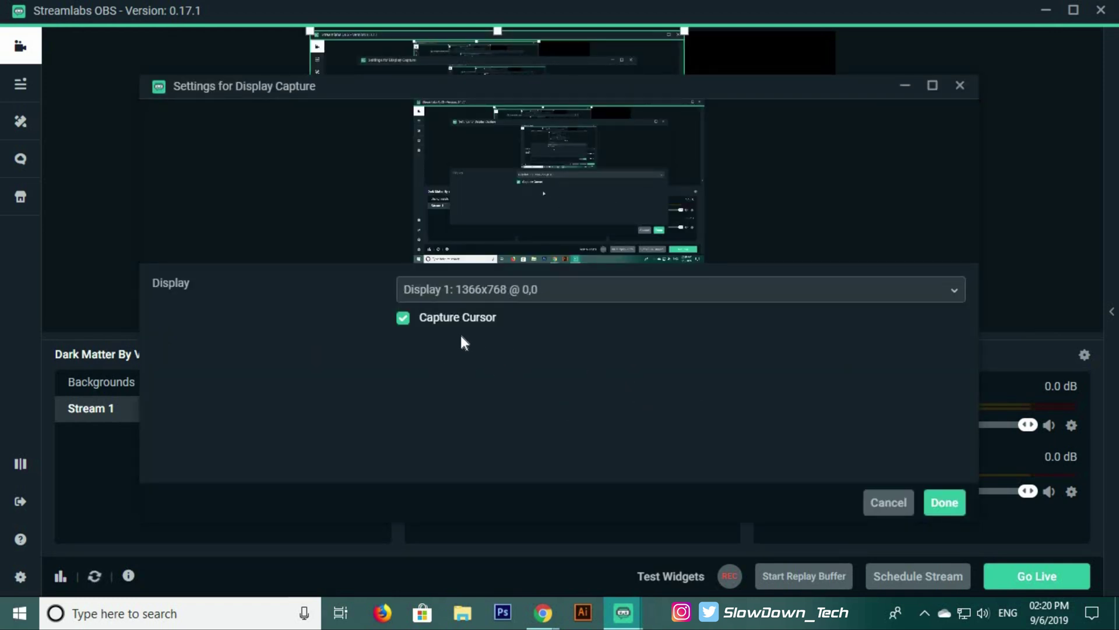
left_click(944, 504)
left_click_drag(685, 241, 834, 327)
left_click(625, 477)
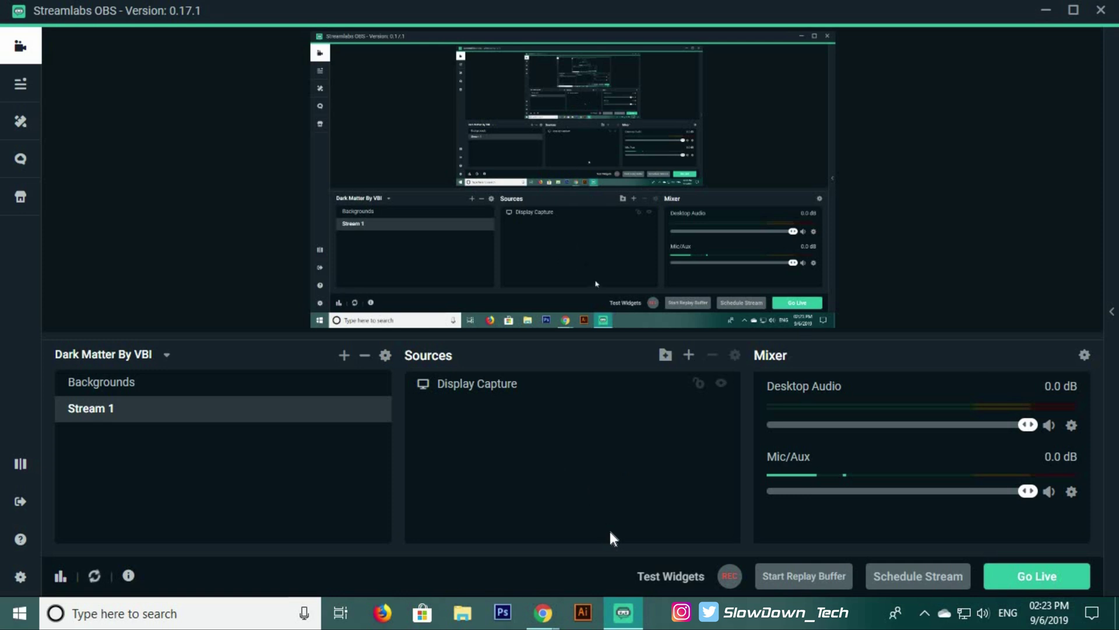
left_click(689, 355)
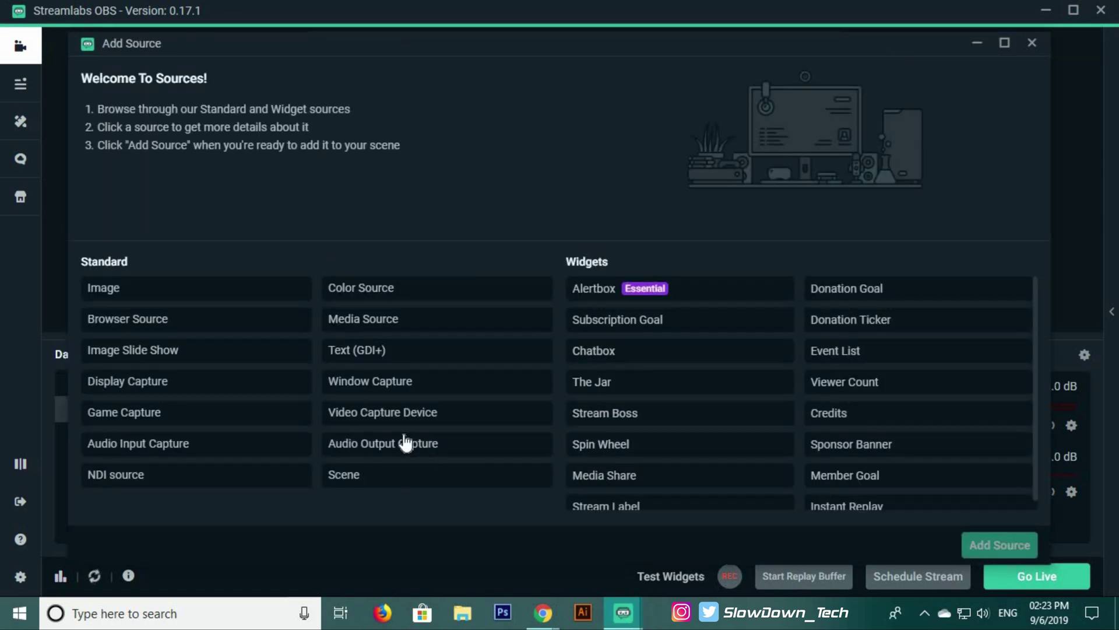
left_click(489, 422)
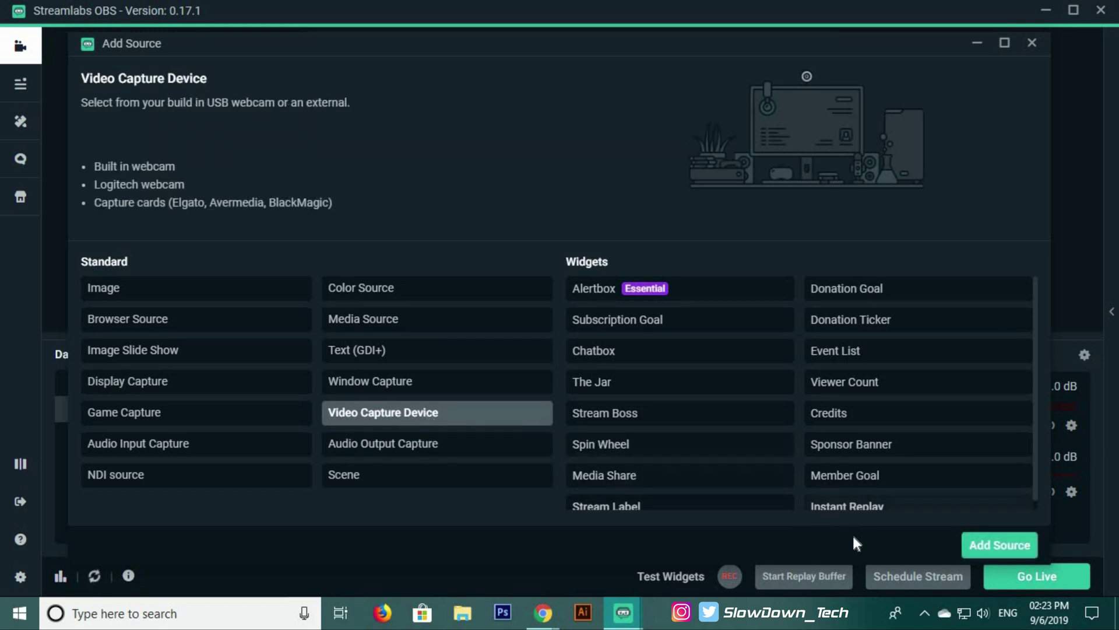
left_click(986, 545)
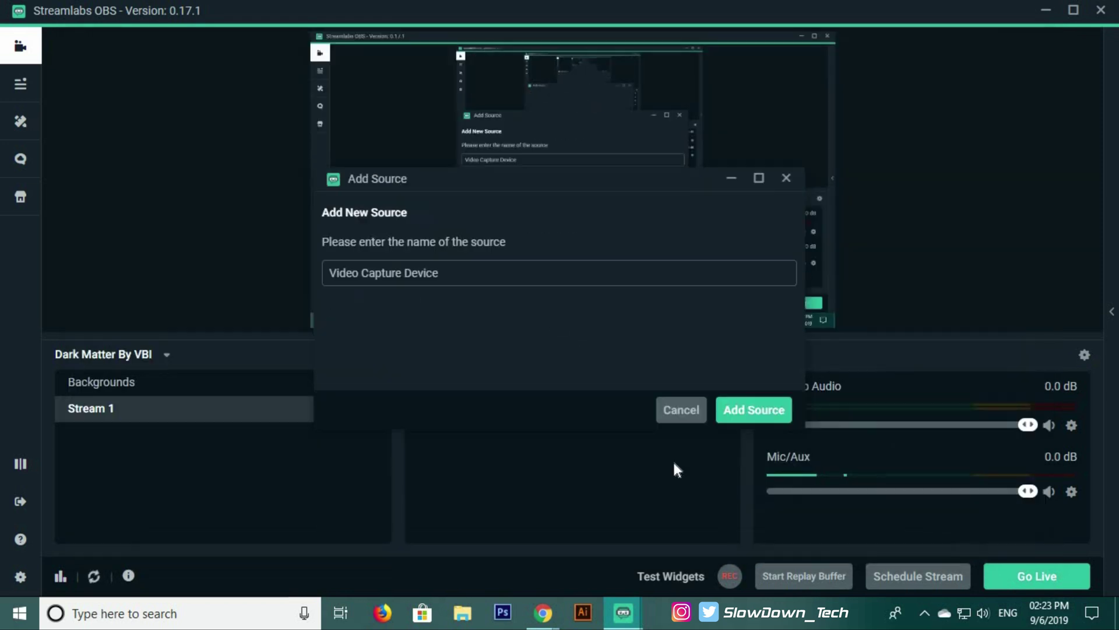
left_click(748, 406)
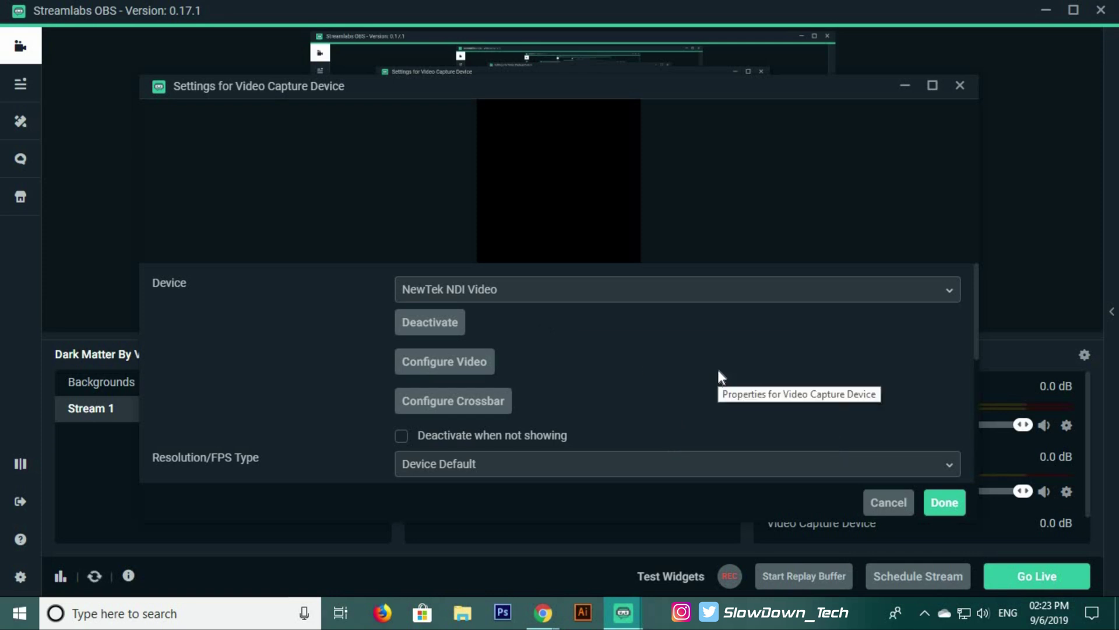
left_click(939, 503)
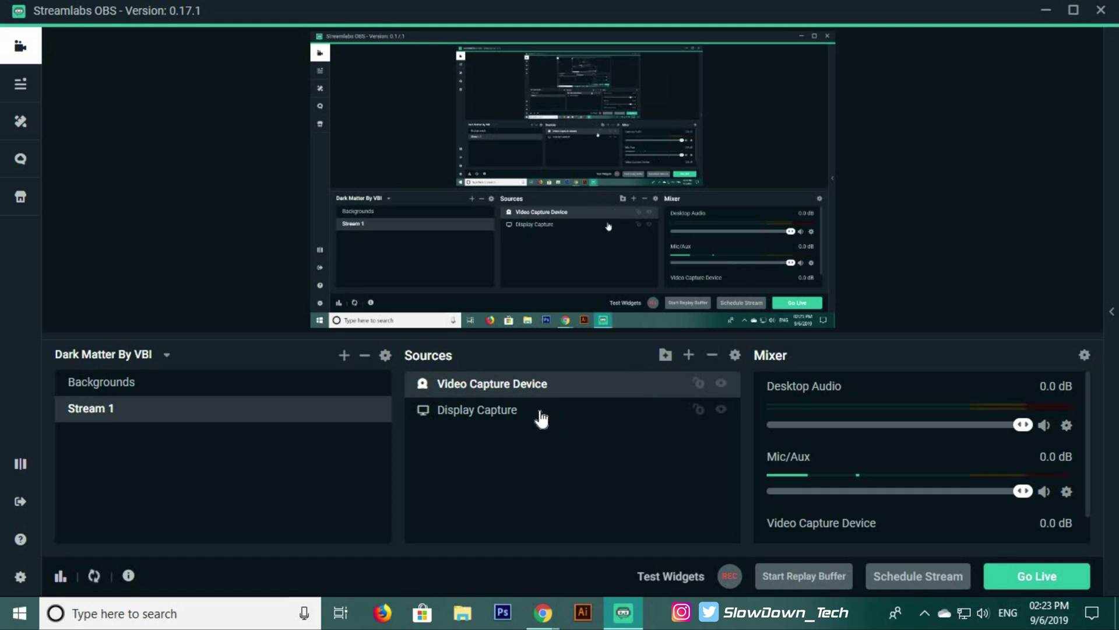
double_click(563, 385)
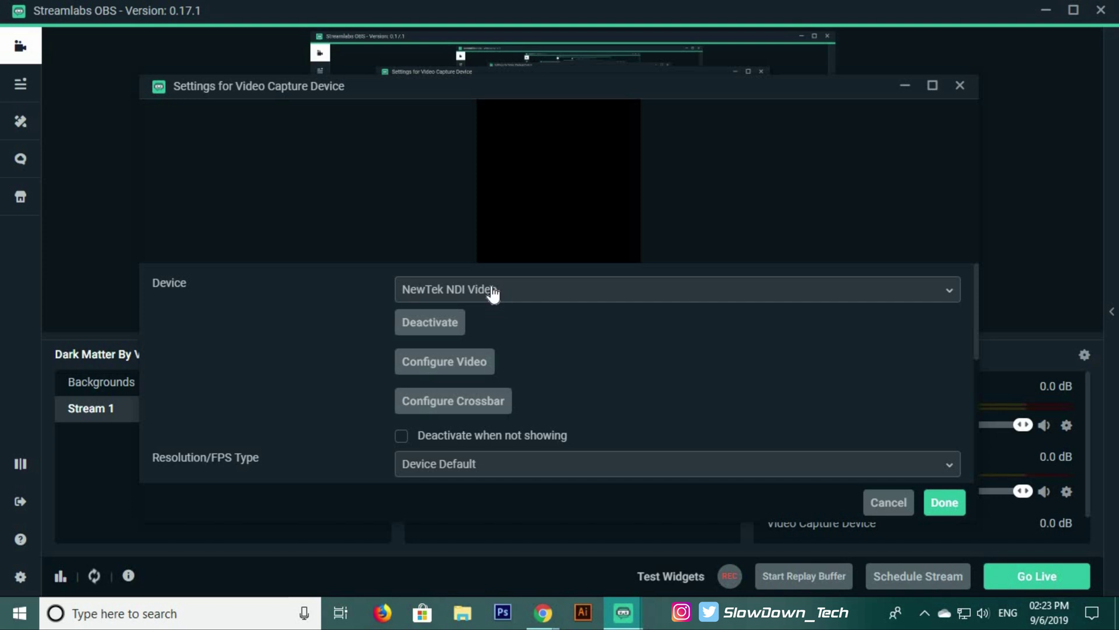
left_click(493, 290)
left_click(346, 292)
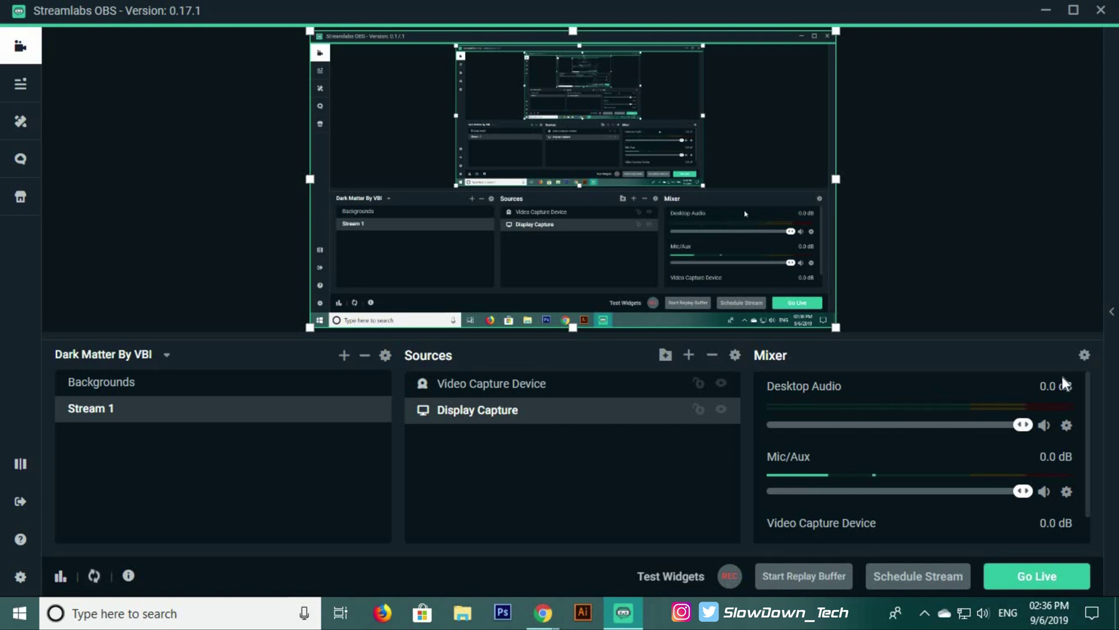
- Set Desktop Audio volume to 50% in Advanced Audio Settings, giving -20.0 dB
left_click(1084, 357)
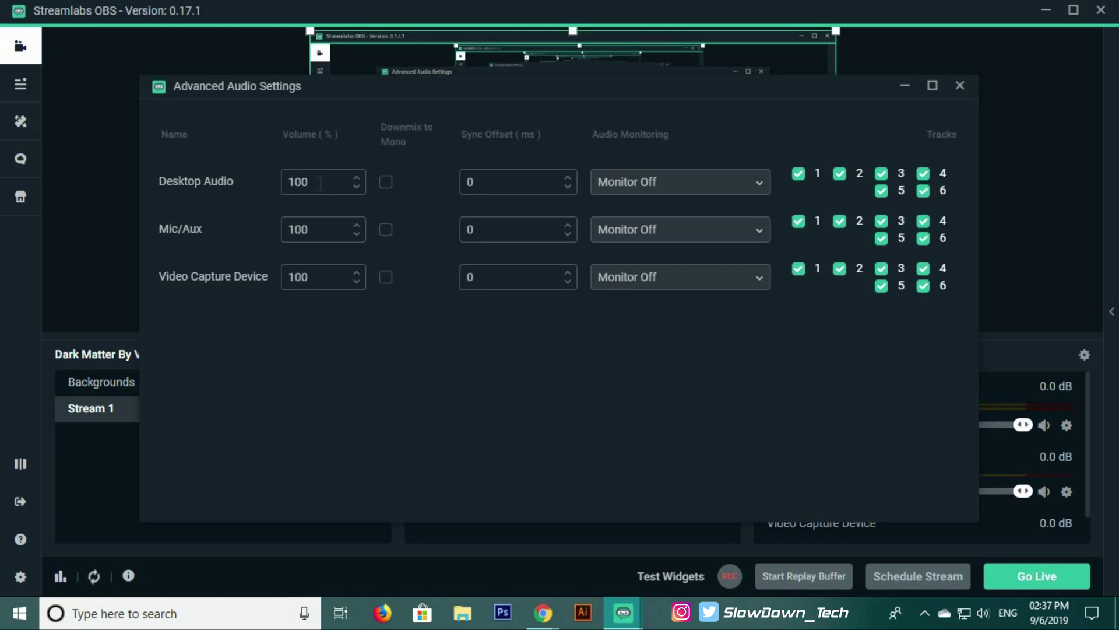
key("Tab")
type("0")
key("BackSpace")
type("50")
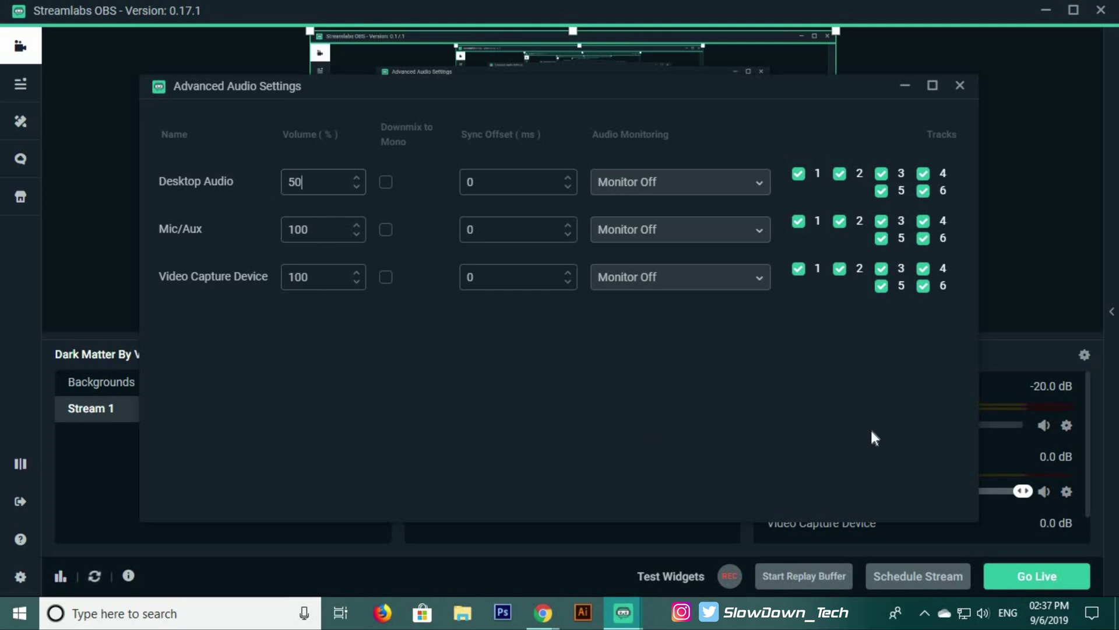
left_click(960, 84)
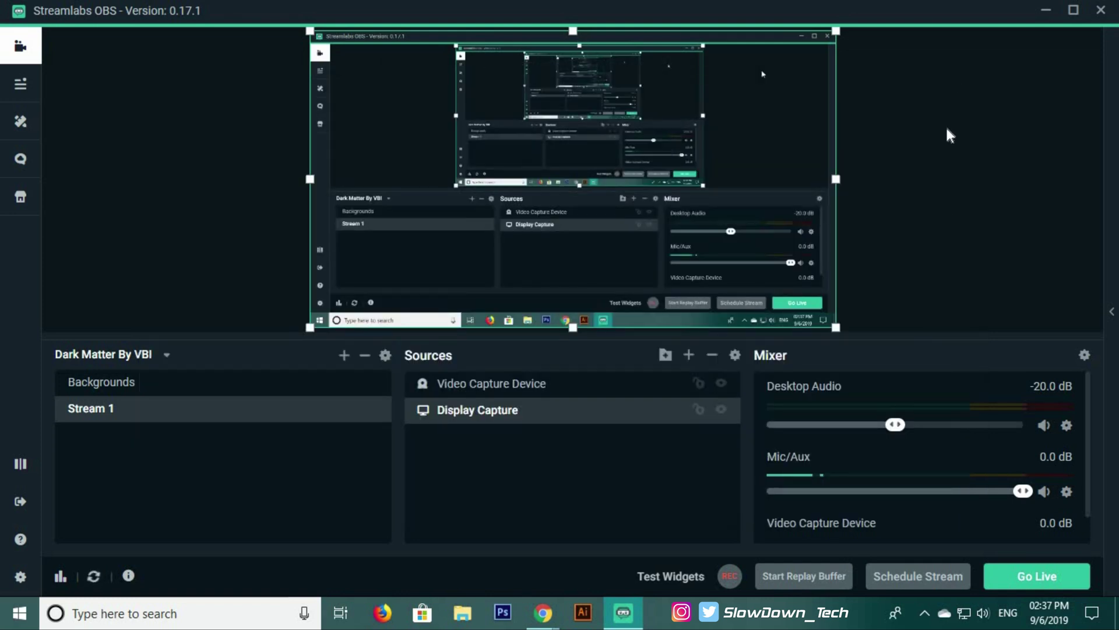
left_click(1067, 429)
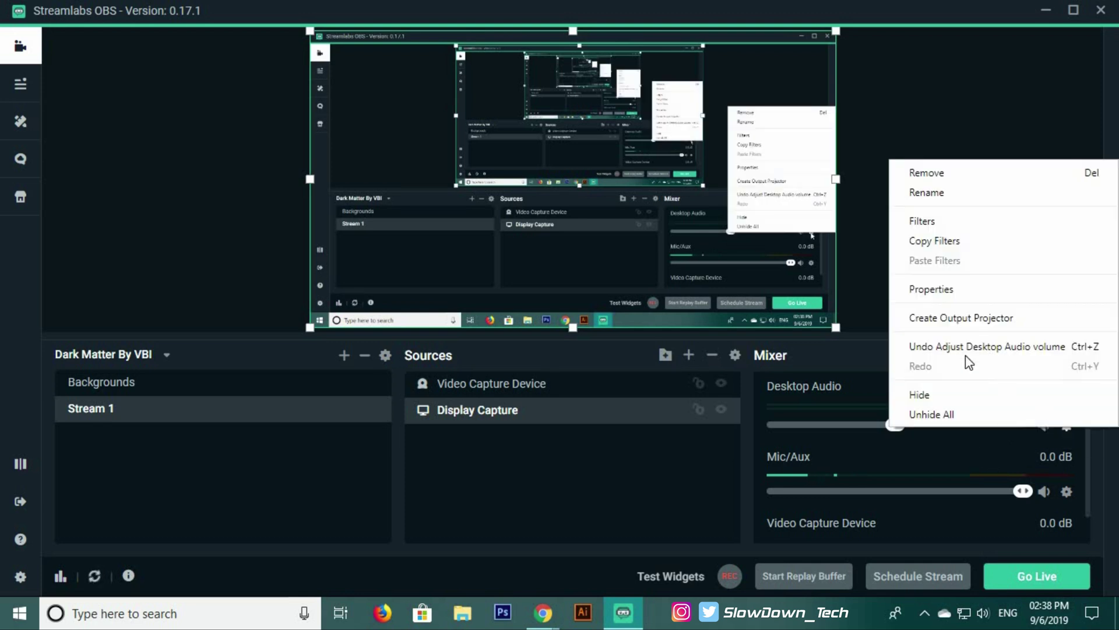
left_click(985, 291)
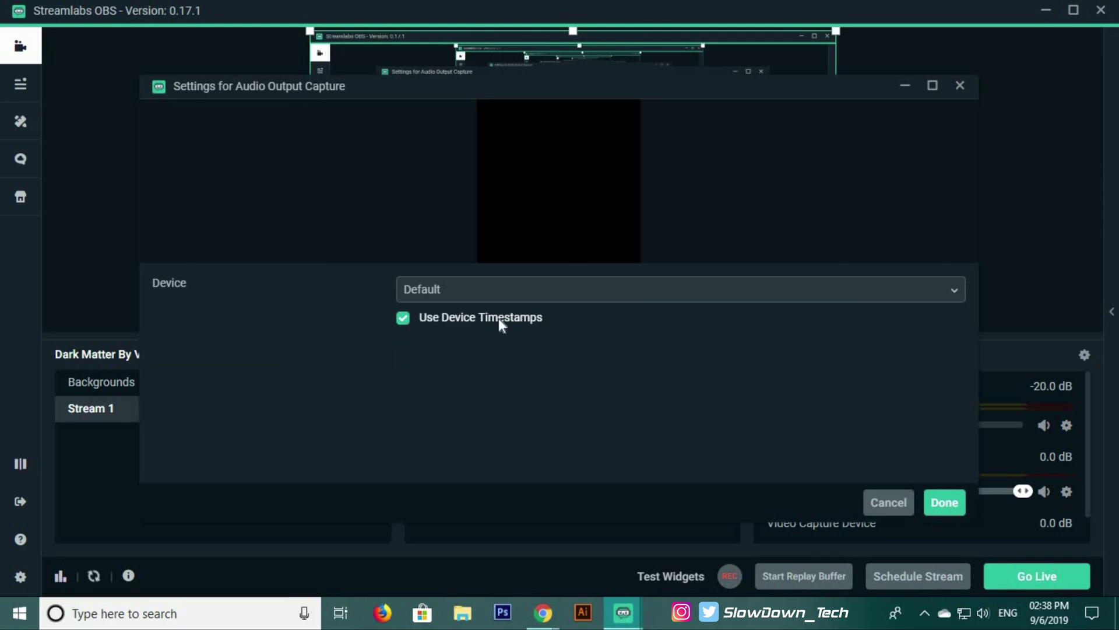
left_click(447, 289)
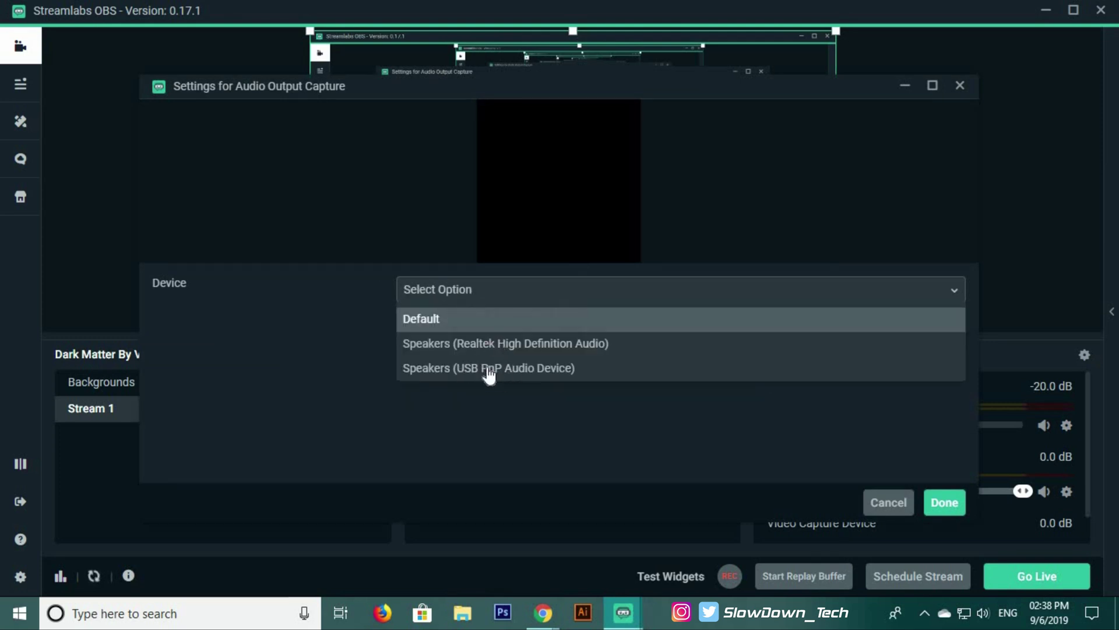
left_click(945, 502)
left_click(952, 500)
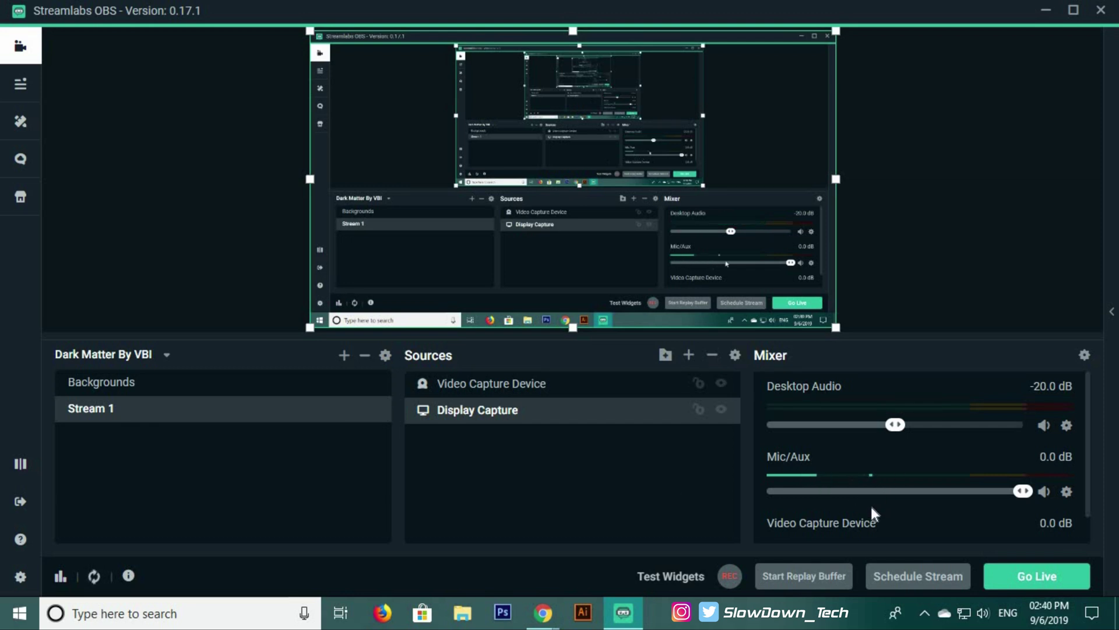
- Set the Mic/Aux device to Microphone (USB PnP Audio Device) in its properties
left_click(1067, 492)
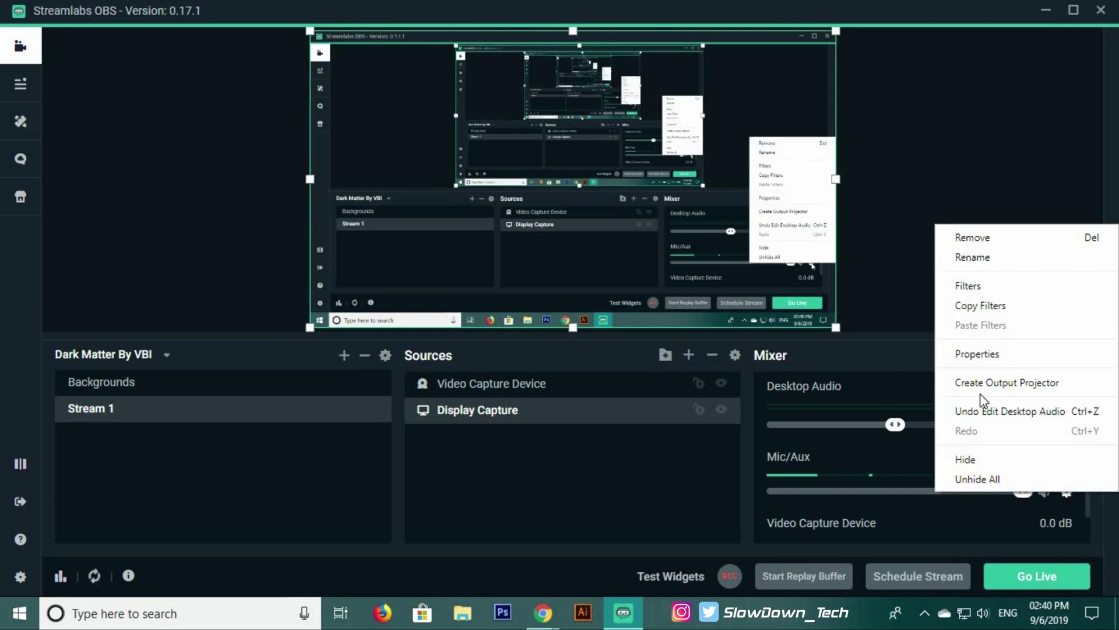
left_click(965, 355)
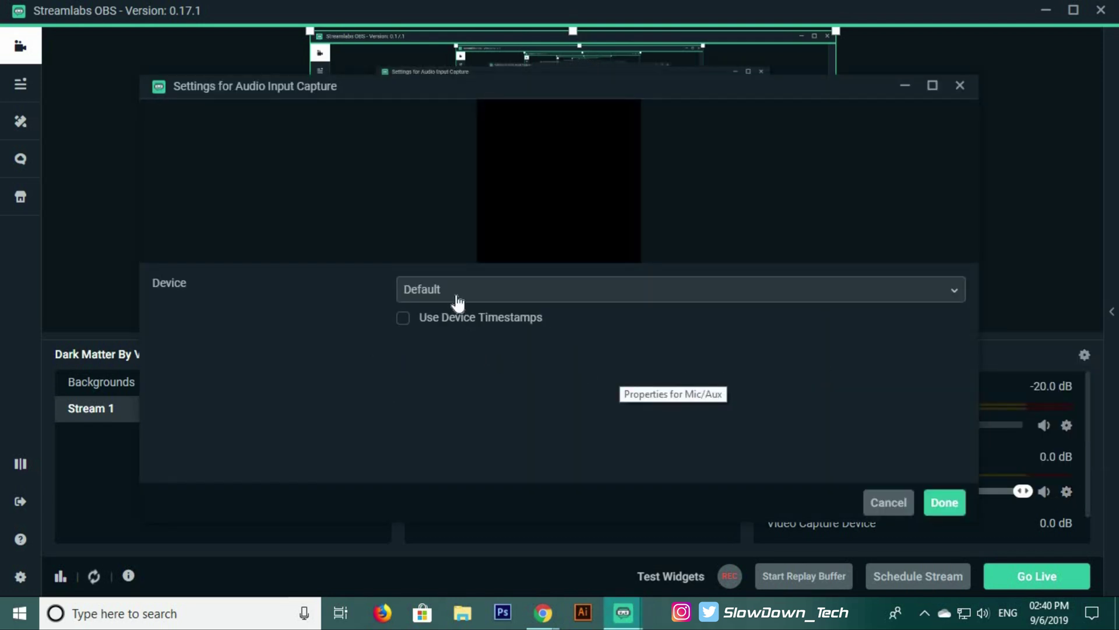
left_click(457, 302)
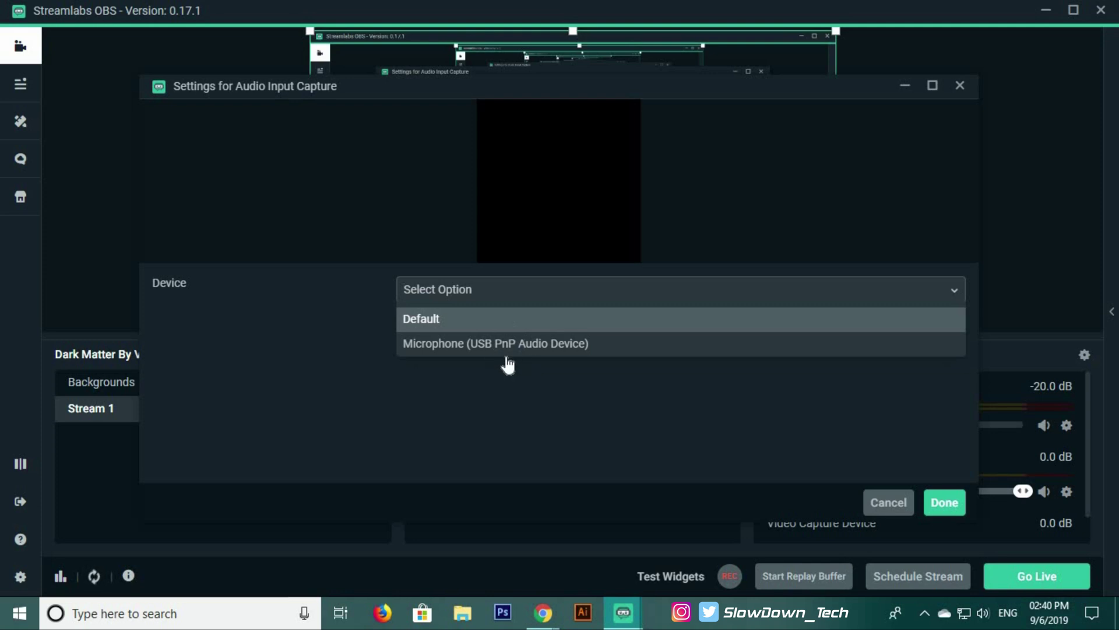
left_click(461, 349)
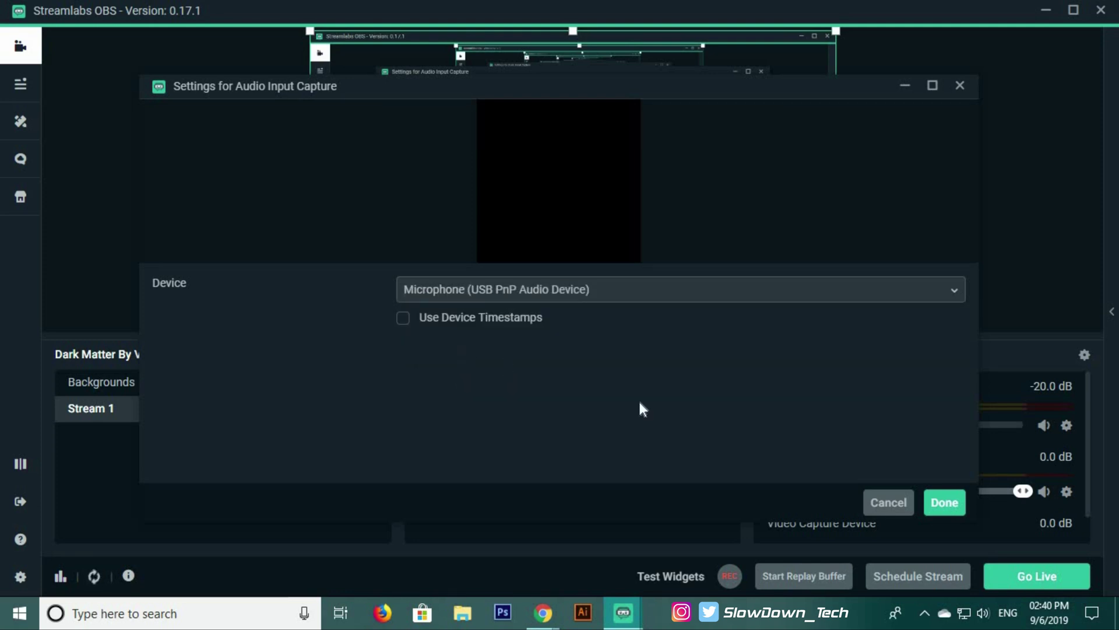
left_click(945, 502)
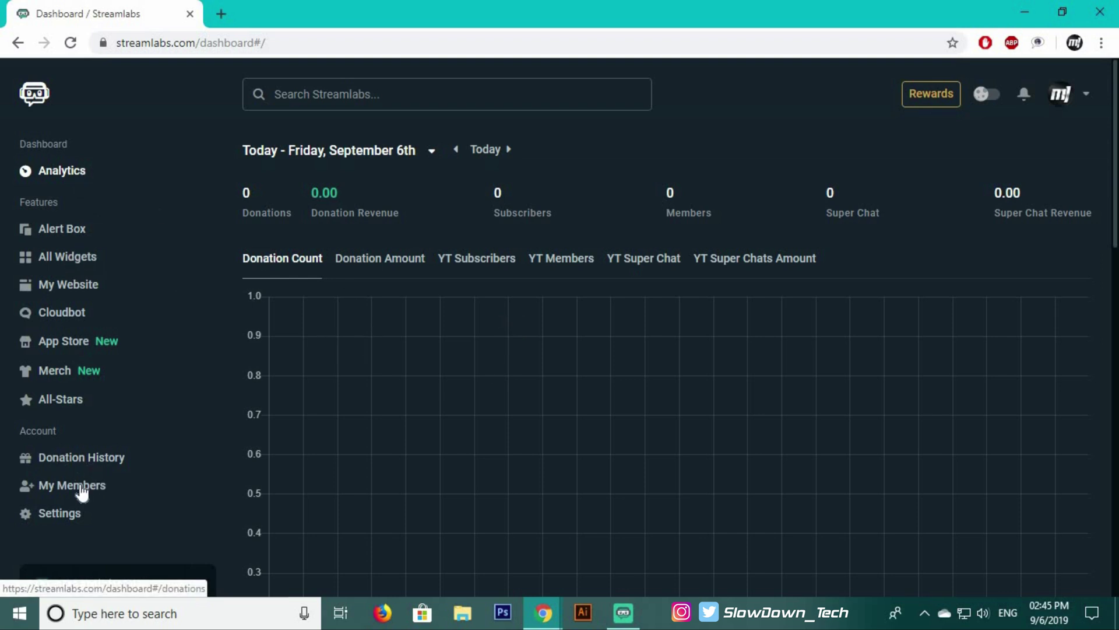
- Open Donation Settings in the web dashboard and scroll through the payment methods
left_click(75, 521)
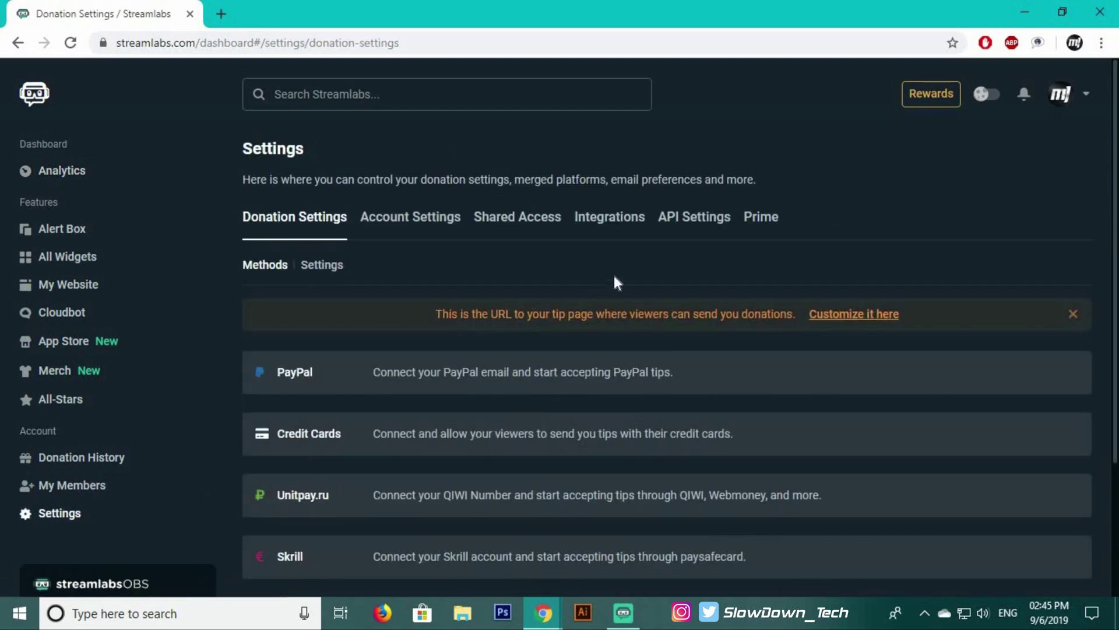
scroll(470, 275, "down", 3)
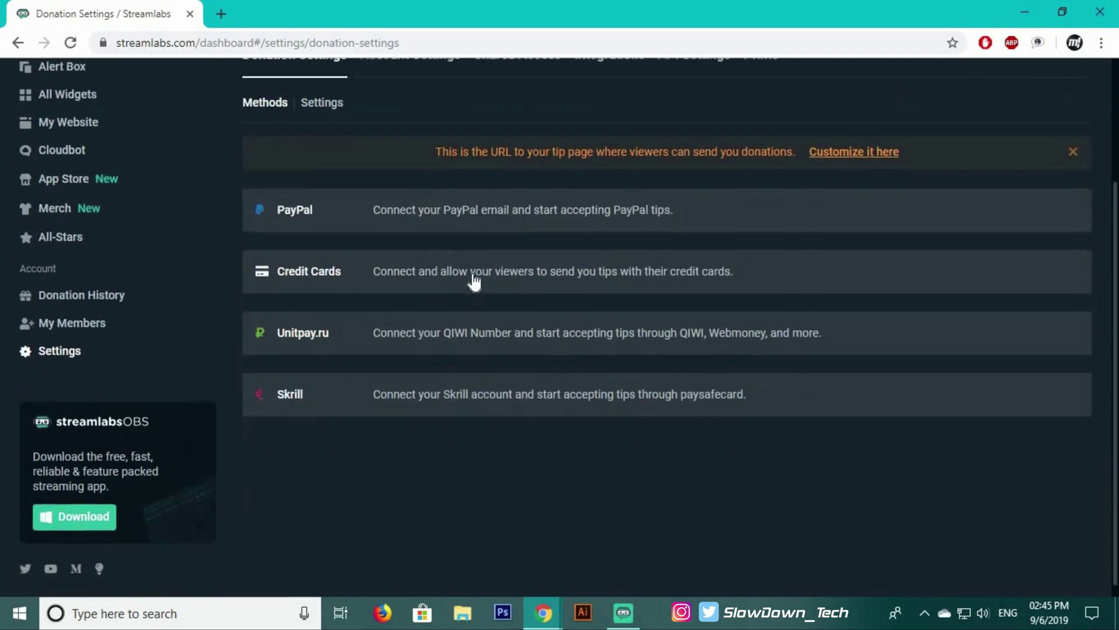
scroll(473, 274, "up", 3)
scroll(474, 282, "down", 3)
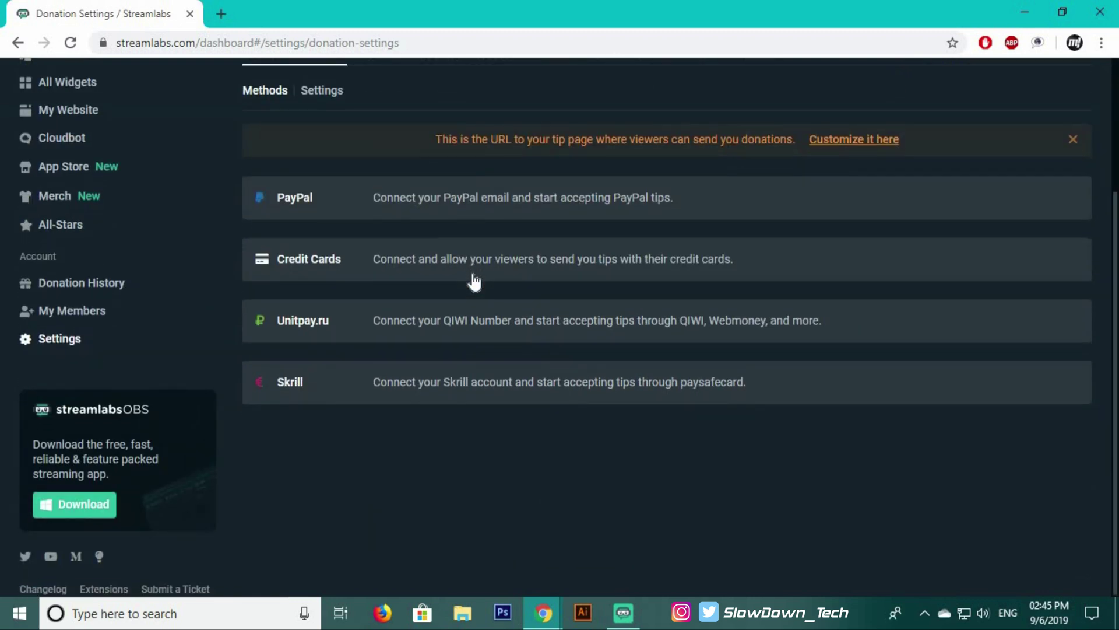
scroll(473, 280, "up", 3)
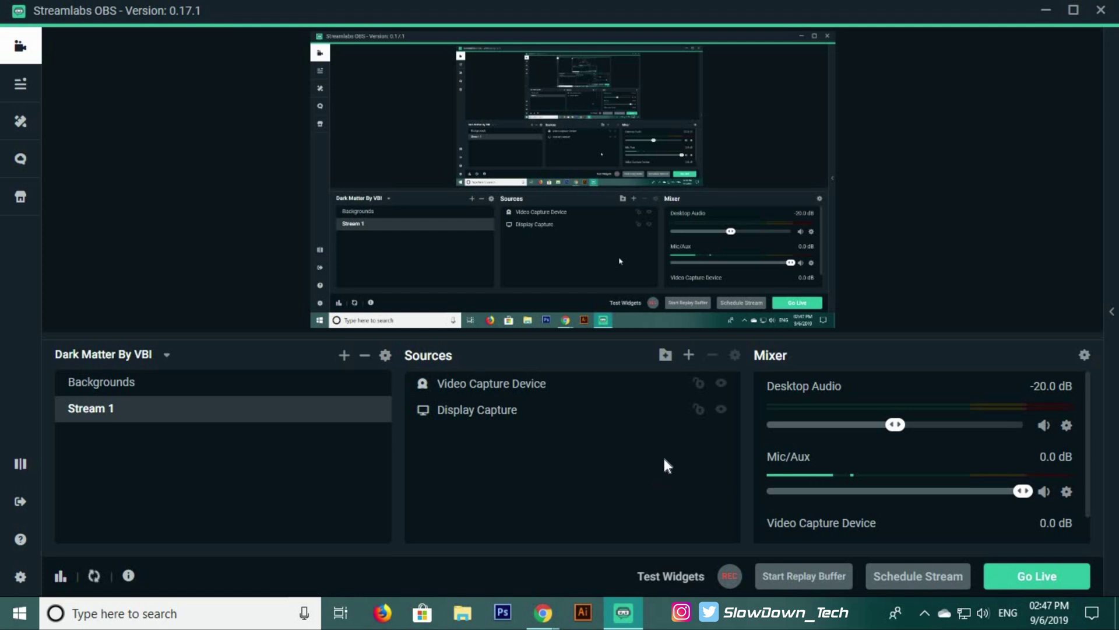
- Add an Event List widget source to Stream 1, keeping its default settings
left_click(690, 357)
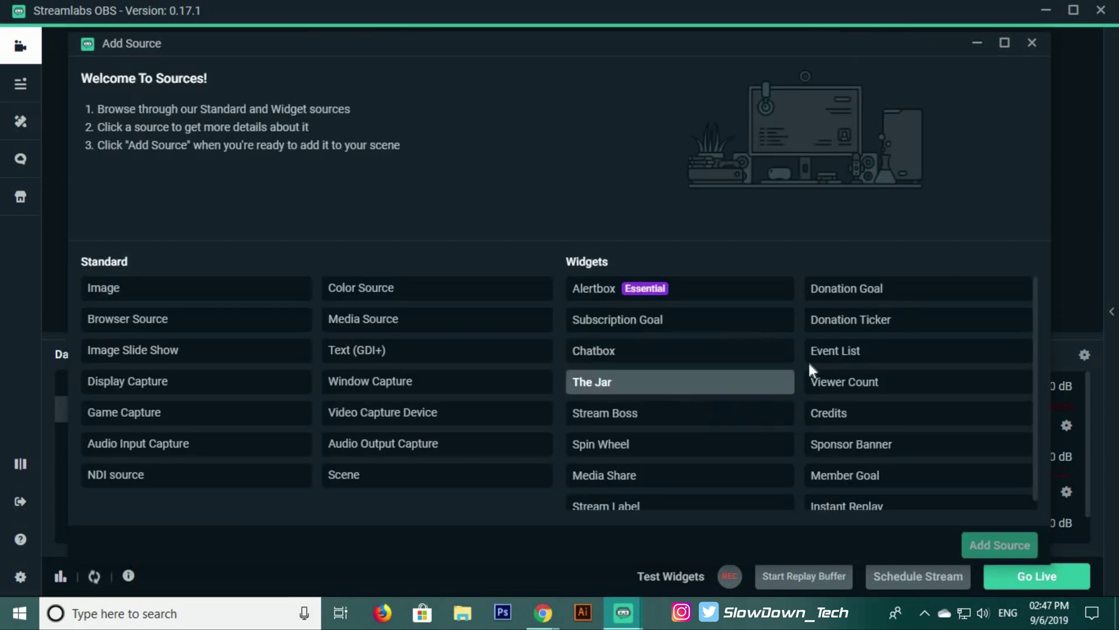
left_click(902, 363)
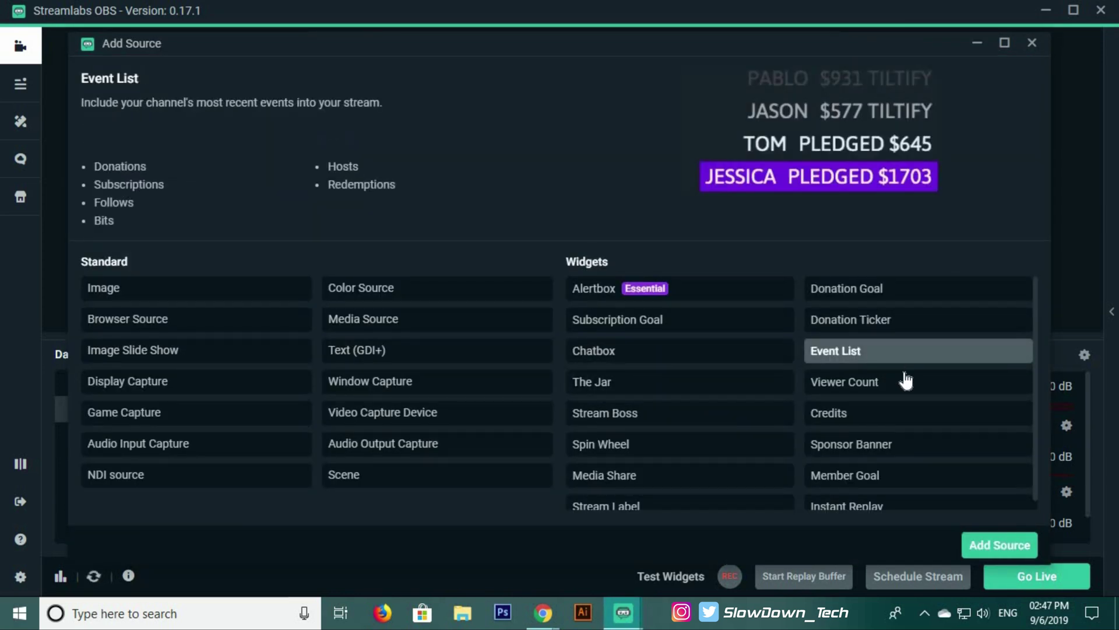
left_click(993, 543)
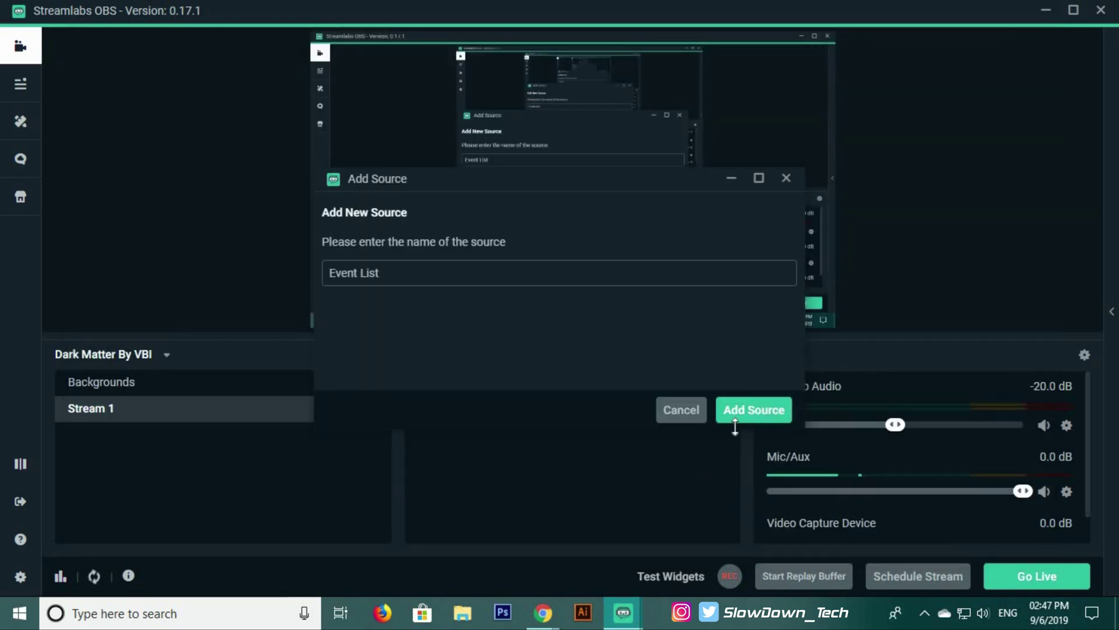
left_click(753, 411)
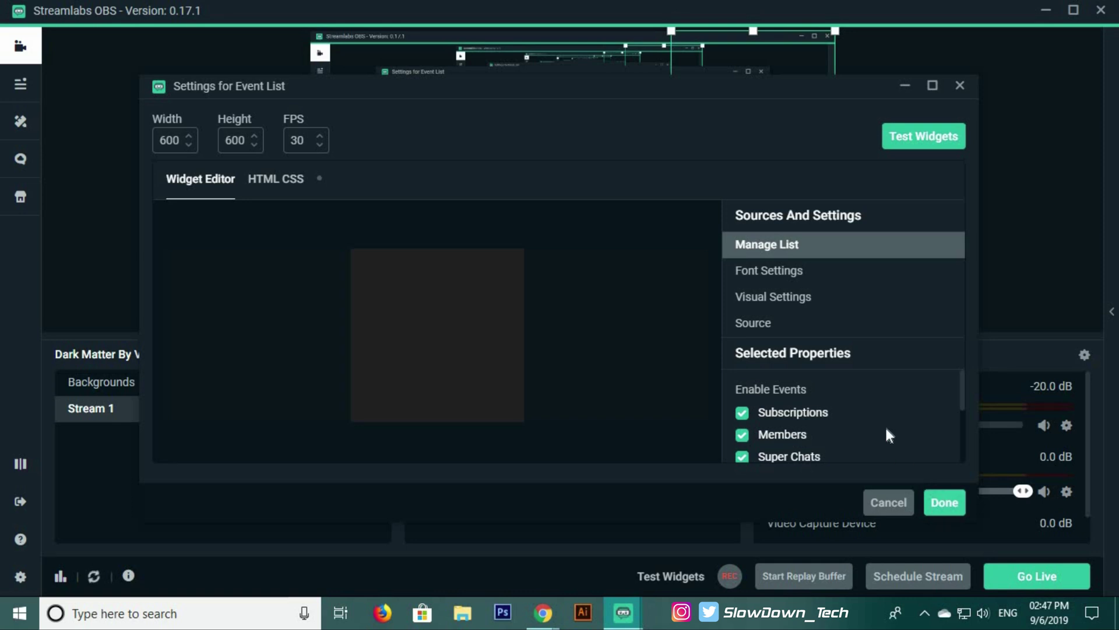
scroll(887, 432, "down", 1)
scroll(887, 432, "up", 1)
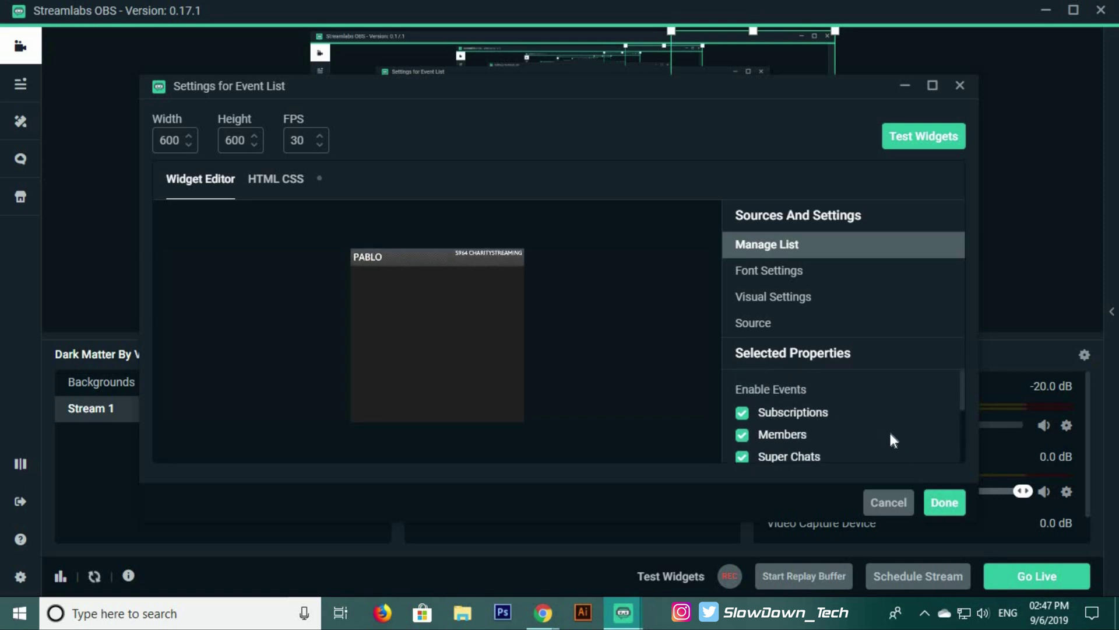
left_click(943, 502)
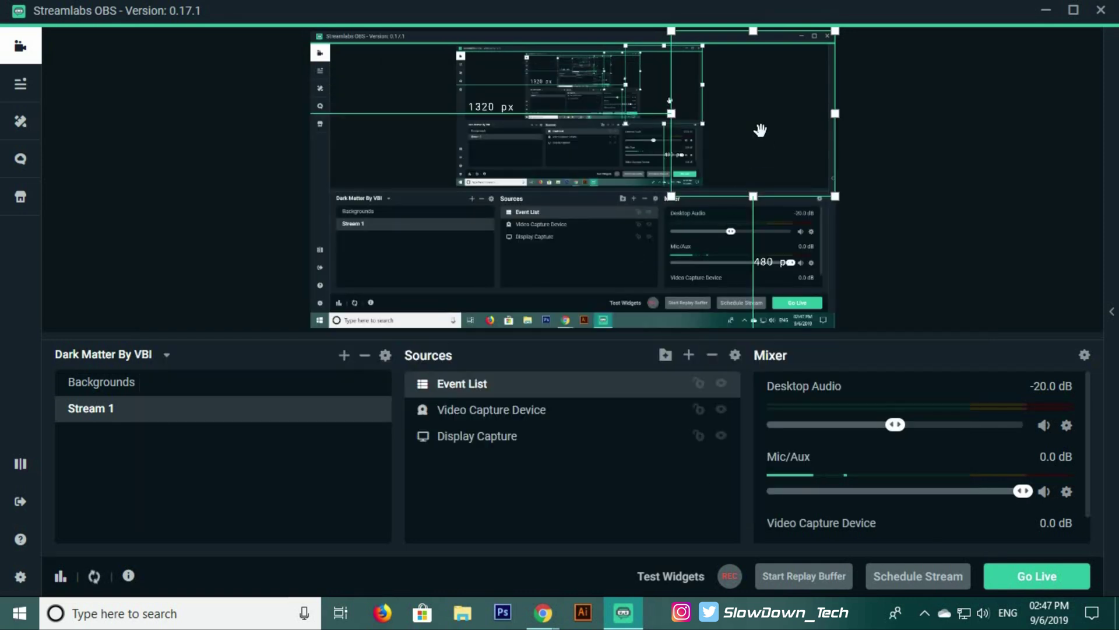
- Move the Event List lower-left, shrink it, and send test membership, donation, Super Chat and subscriber events
left_click_drag(681, 166, 399, 251)
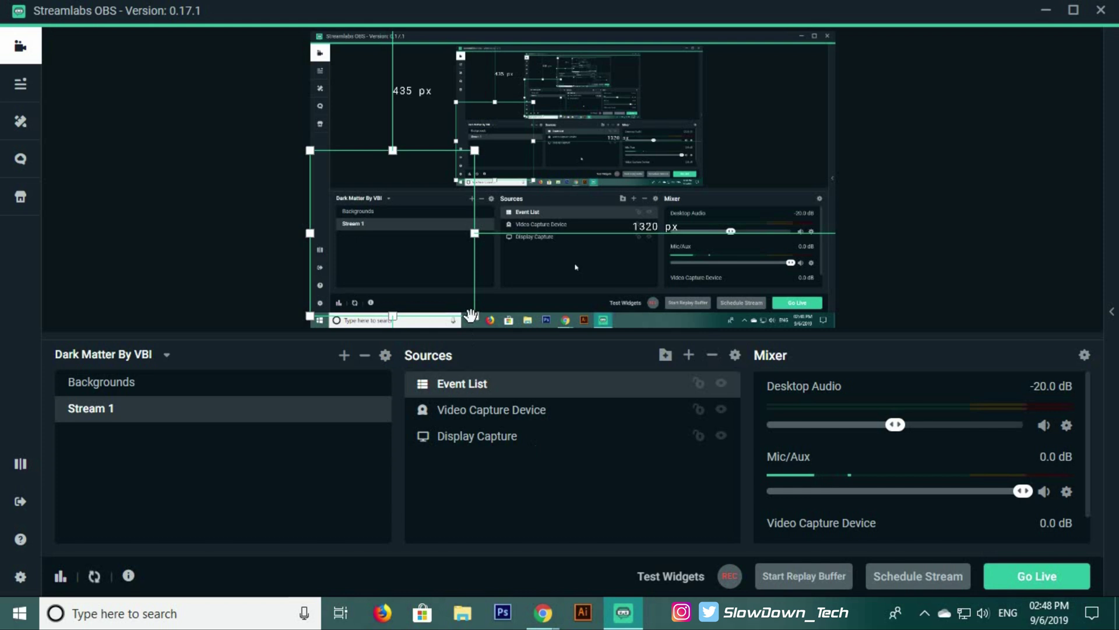
left_click_drag(473, 317, 452, 294)
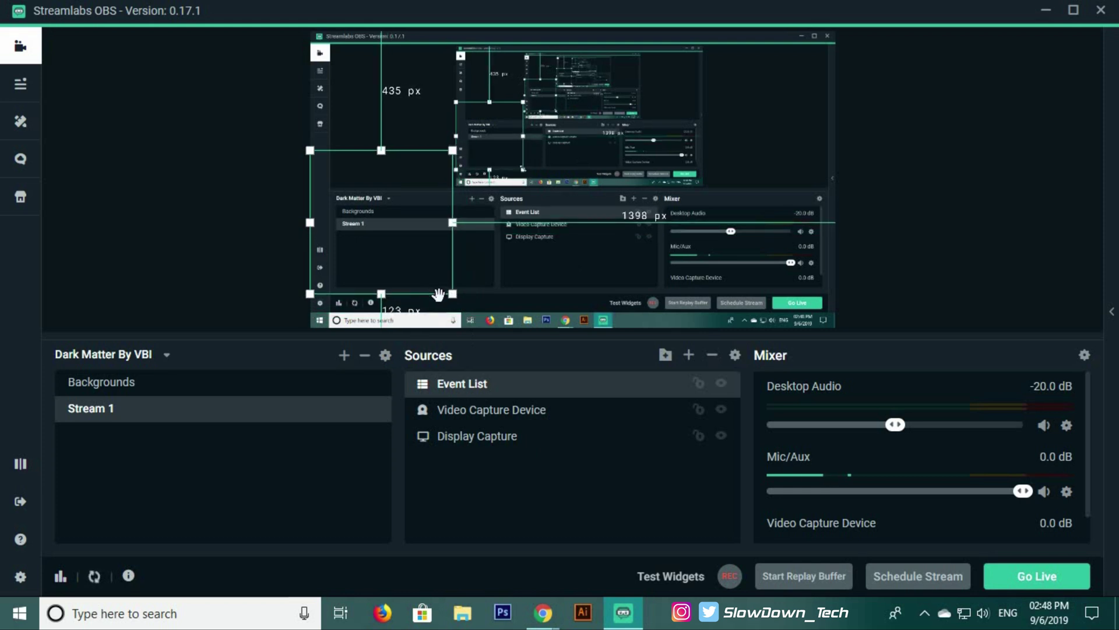
mouse_move(665, 580)
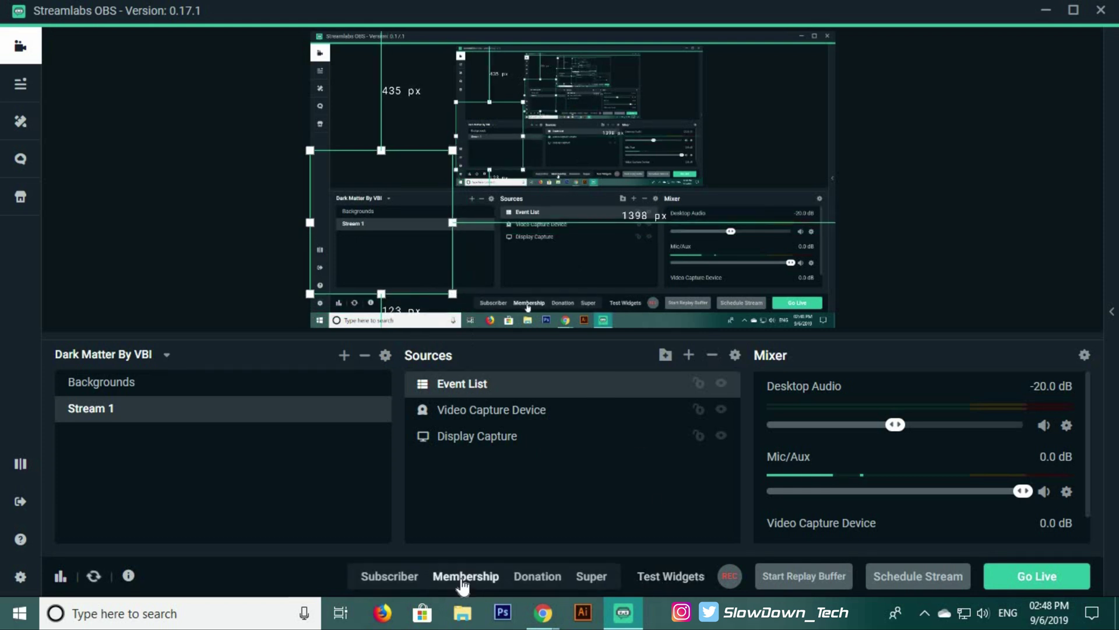
left_click(466, 577)
left_click(538, 577)
left_click(591, 577)
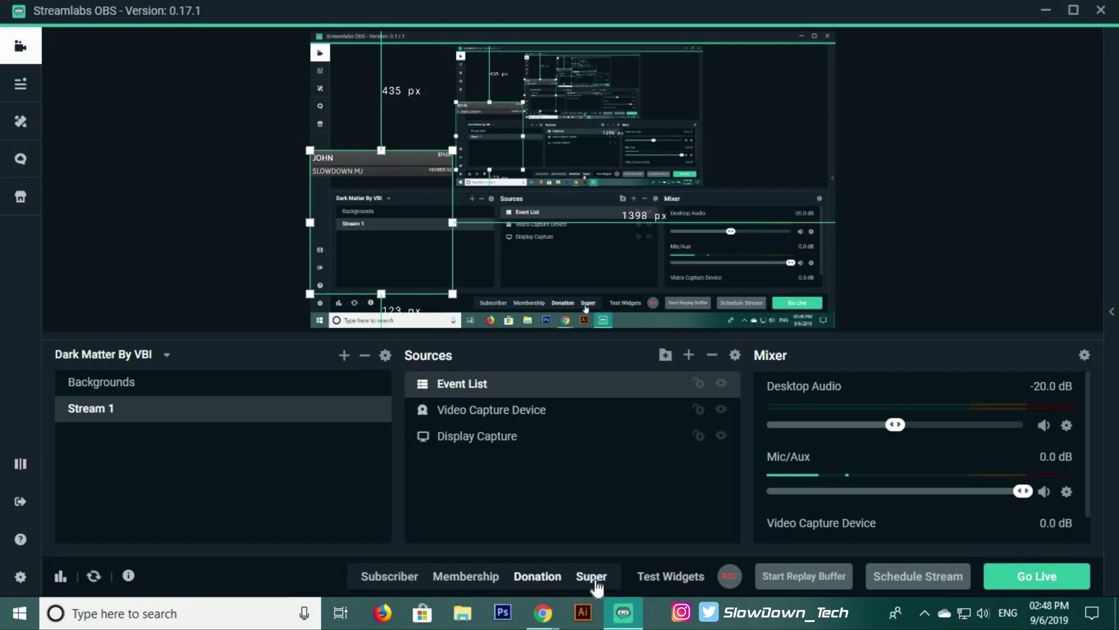
left_click(371, 578)
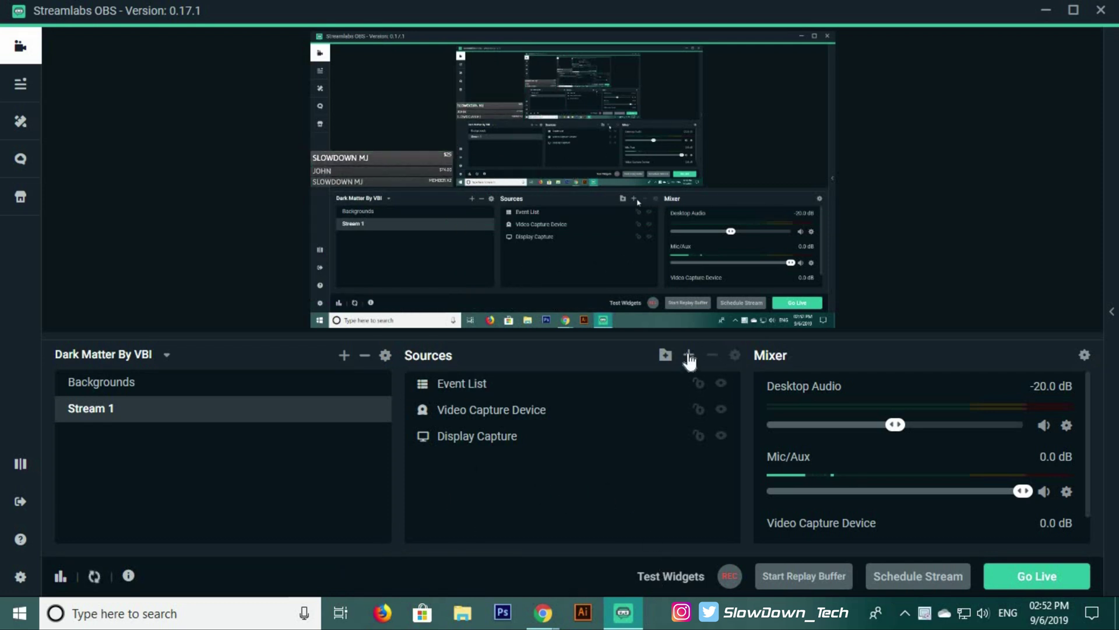
- Add an Alert Box widget source to Stream 1 with default settings
left_click(688, 355)
left_click(691, 294)
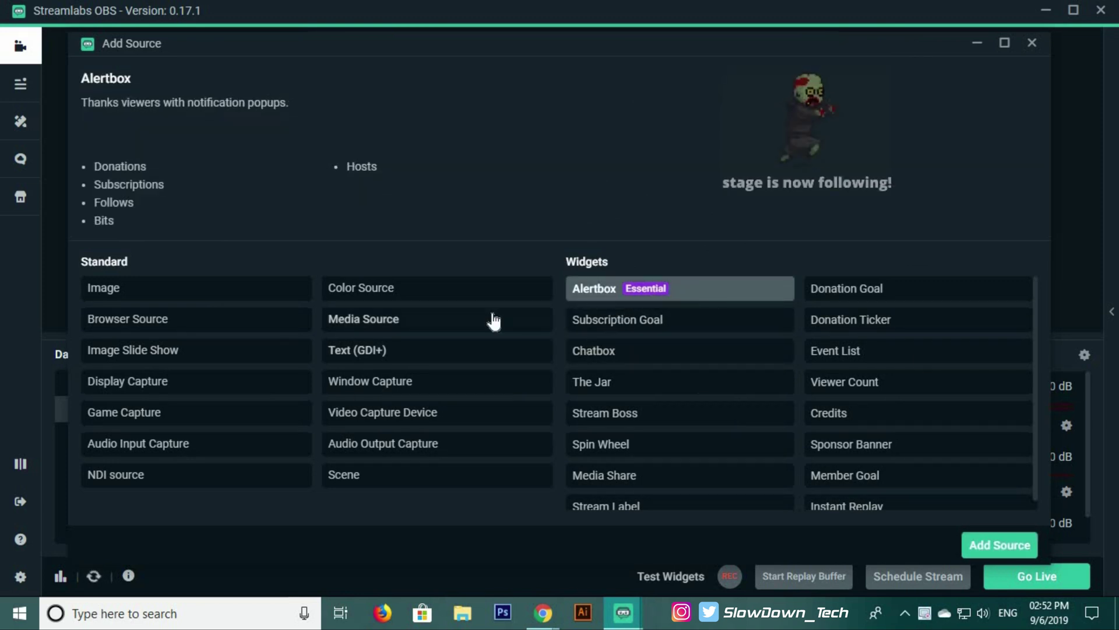
left_click(999, 545)
left_click(740, 408)
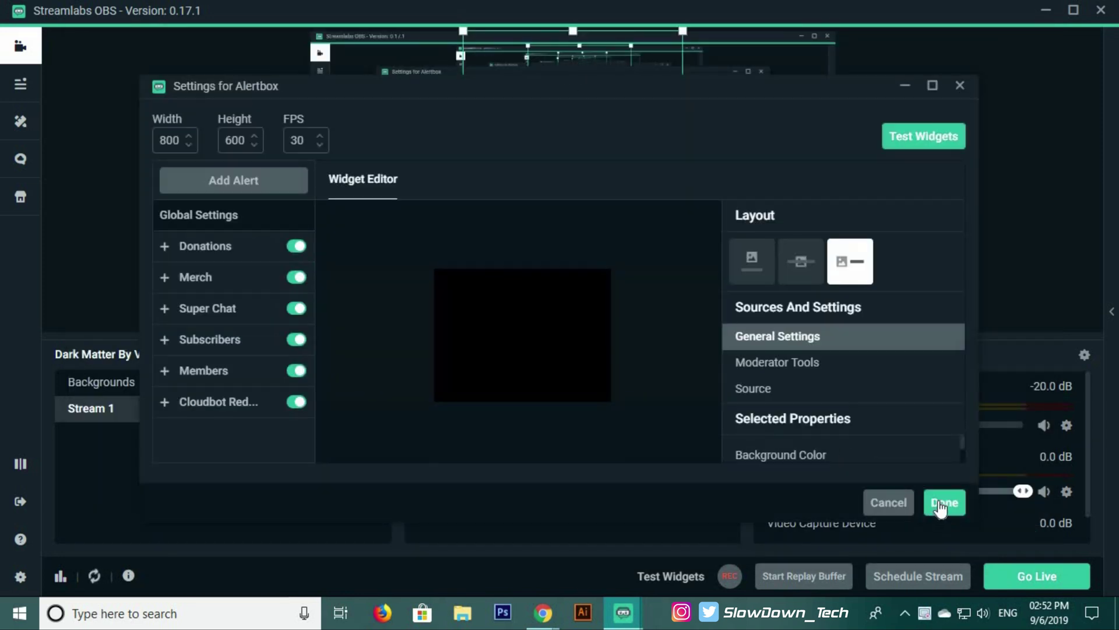
left_click(943, 500)
- Move the Alert Box to the upper right and fire a test subscriber alert
left_click_drag(502, 125, 761, 118)
mouse_move(671, 577)
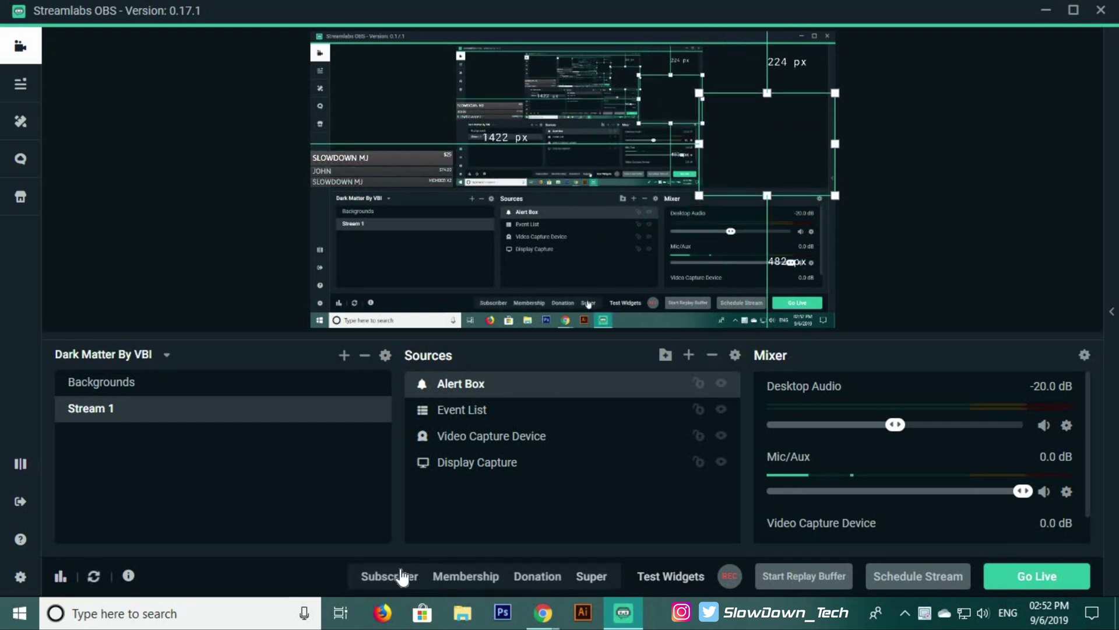
left_click(390, 576)
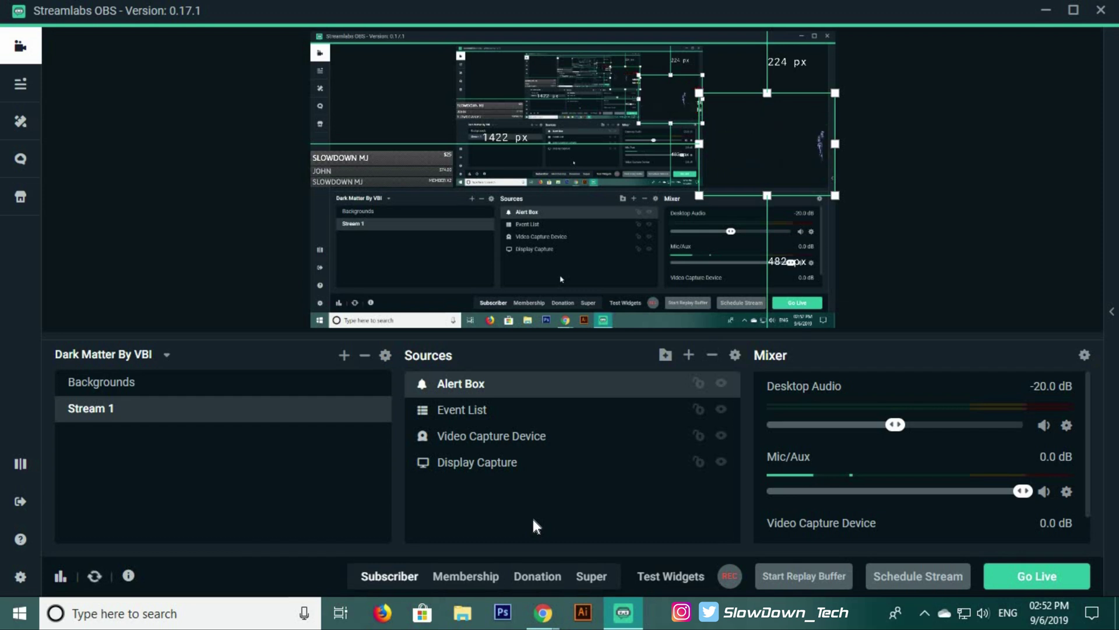
- Find the Glitch 2 - by Nerd or Die theme in the Scene Themes library and open its details
left_click(21, 131)
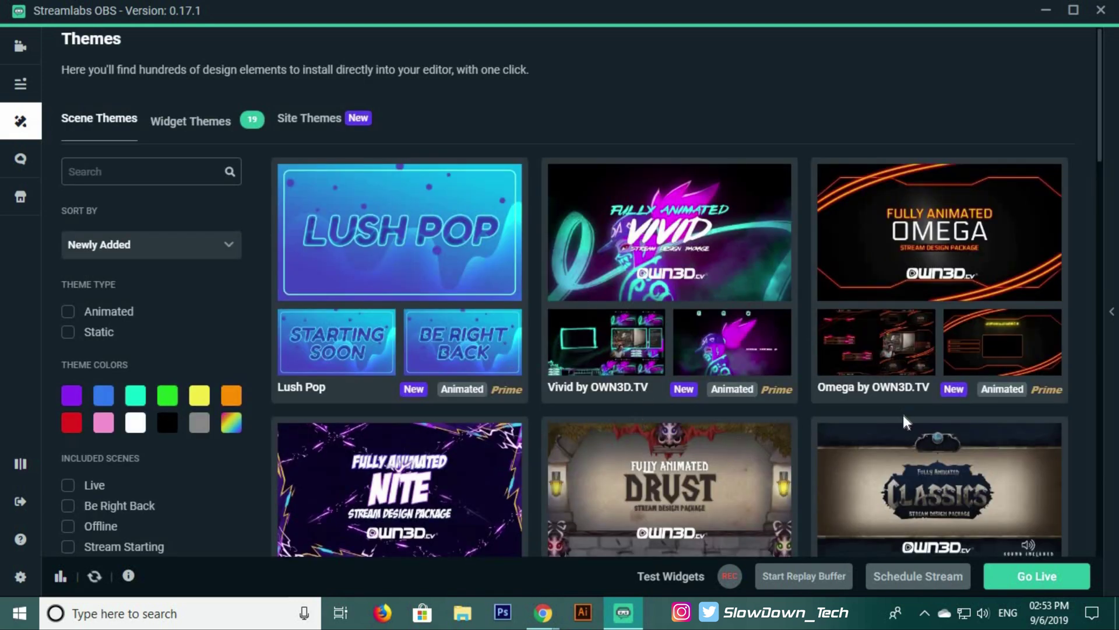
scroll(904, 415, "down", 4)
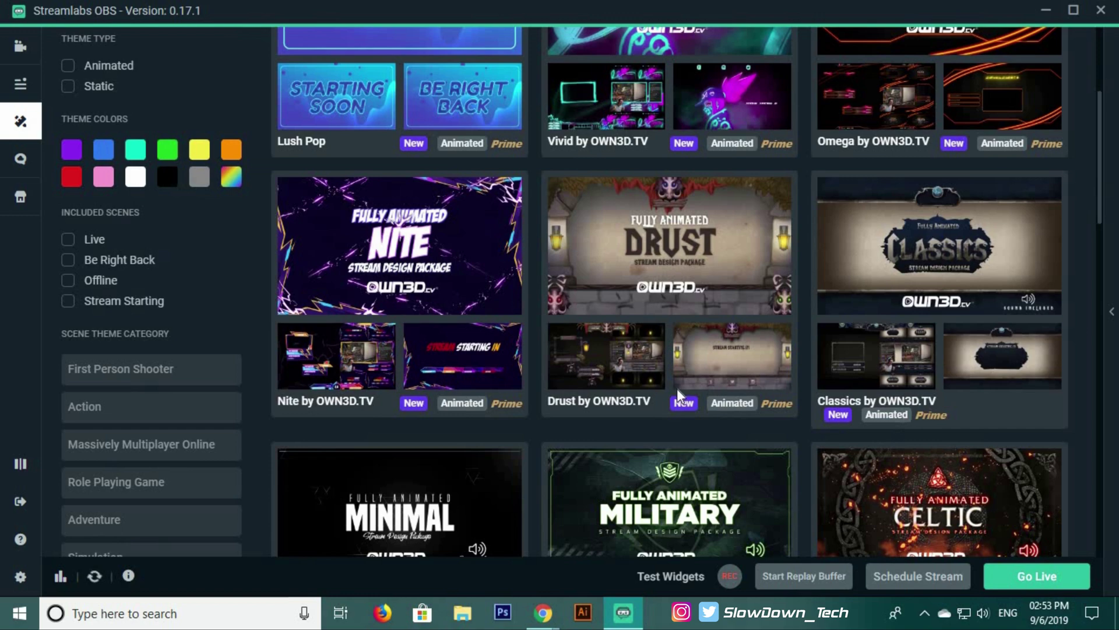
scroll(525, 395, "down", 3)
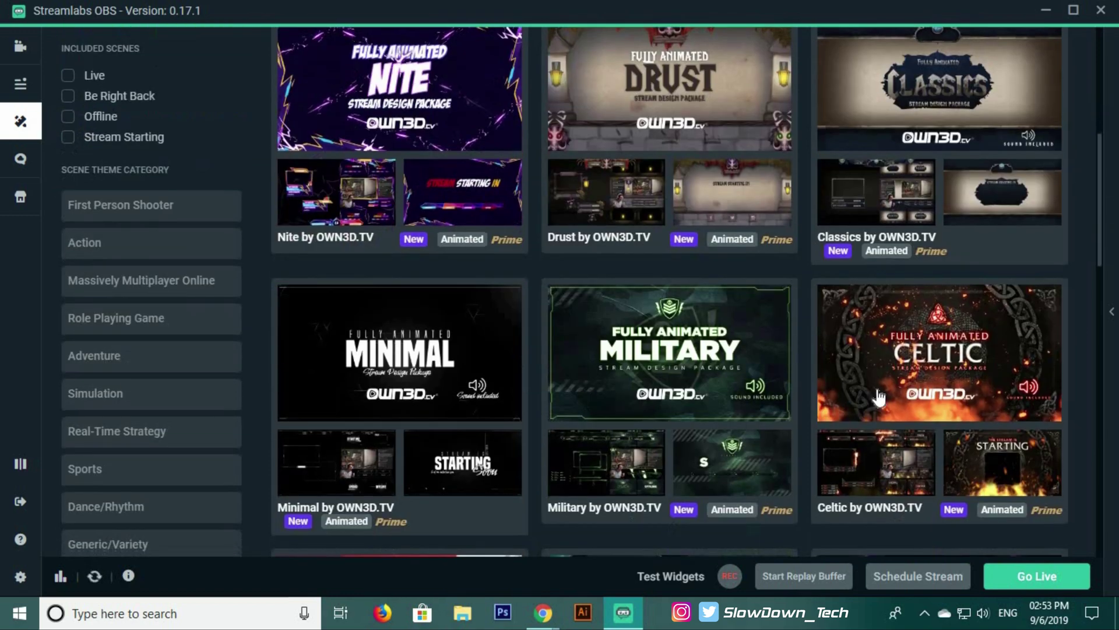
scroll(480, 337, "down", 5)
scroll(699, 367, "down", 4)
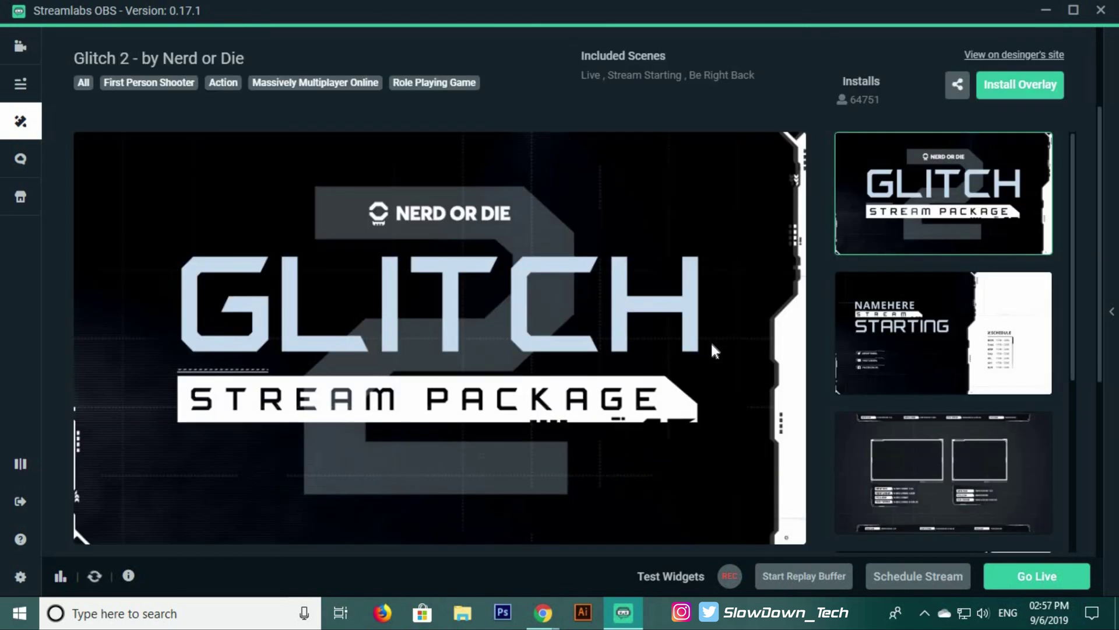
scroll(711, 341, "up", 3)
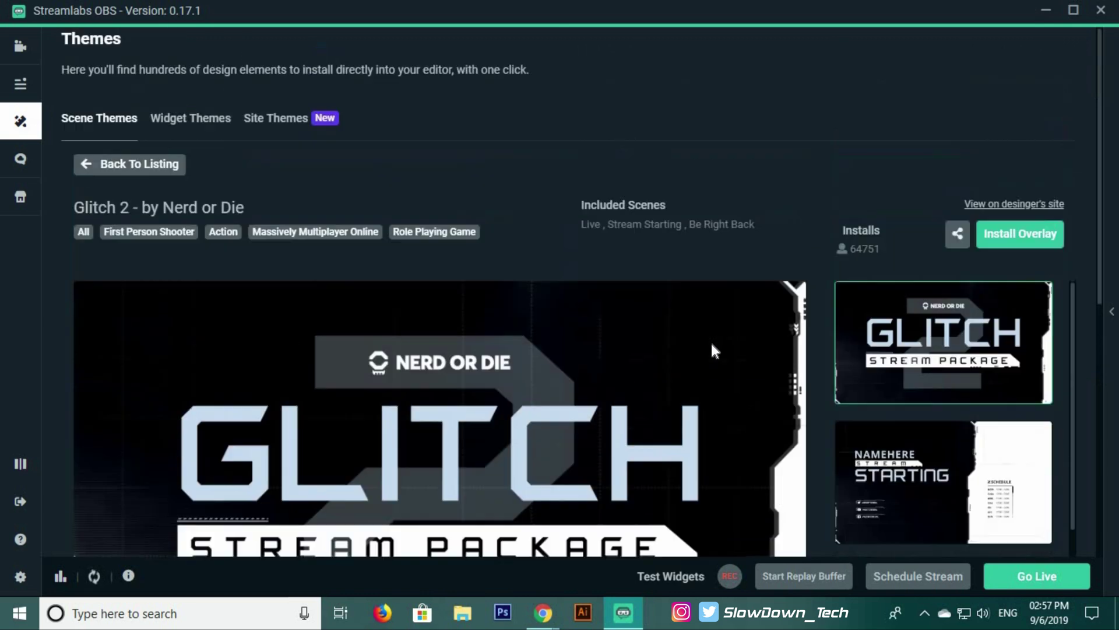
- Install the Glitch 2 overlay and preview its Stream Starting, In-Game and BRB scenes
left_click(1012, 237)
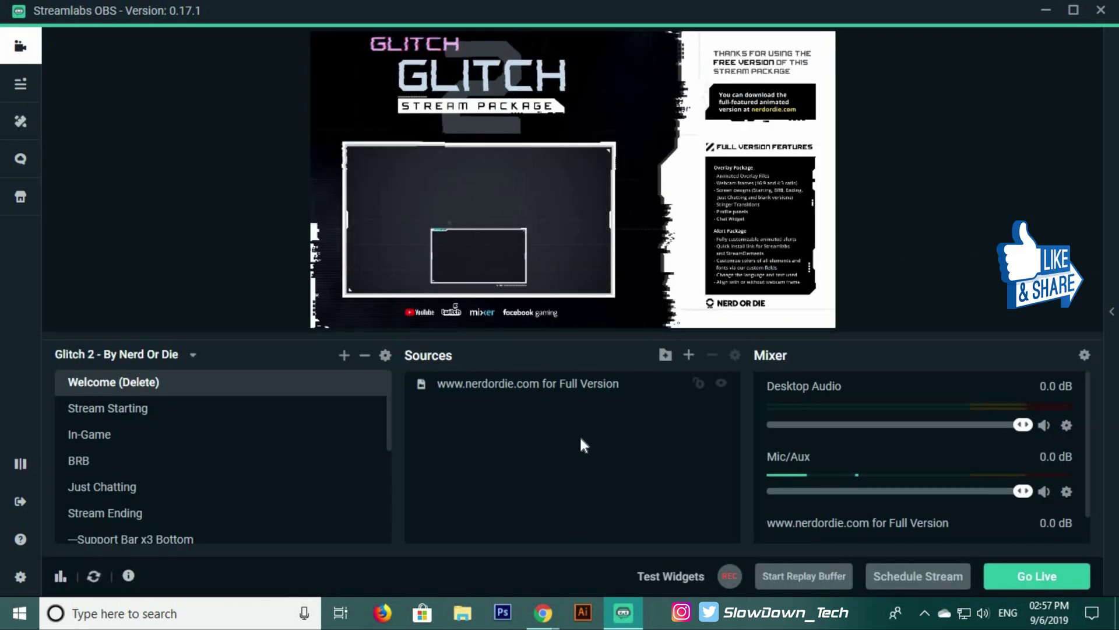
left_click(205, 415)
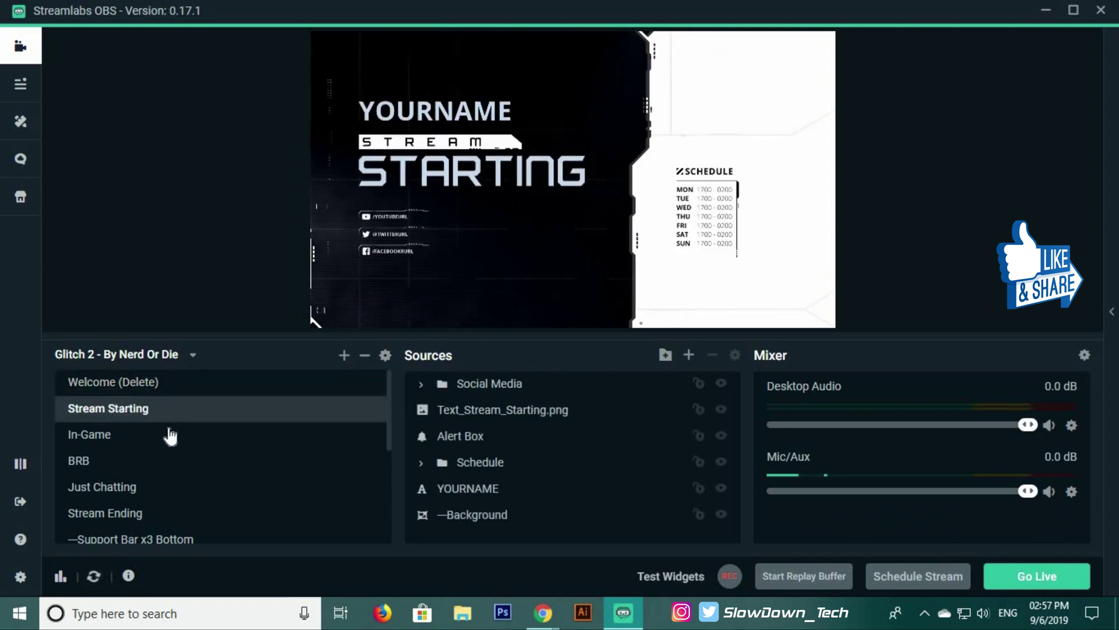
left_click(170, 436)
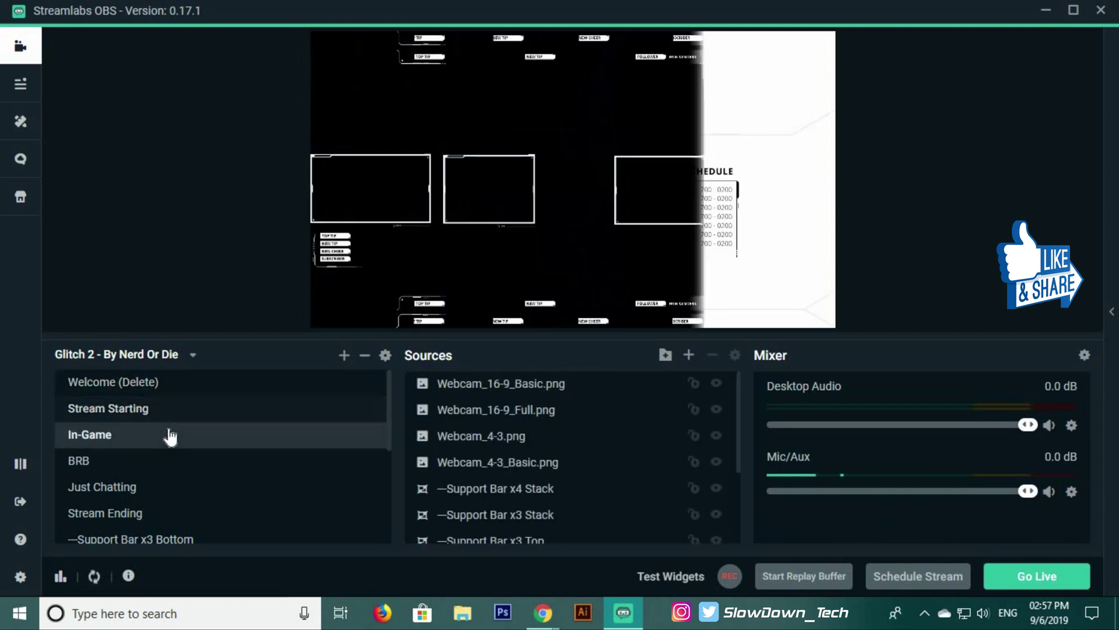
left_click(182, 460)
- Preview the Just Chatting and Stream Ending scenes, then return to the Welcome (Delete) scene
left_click(182, 487)
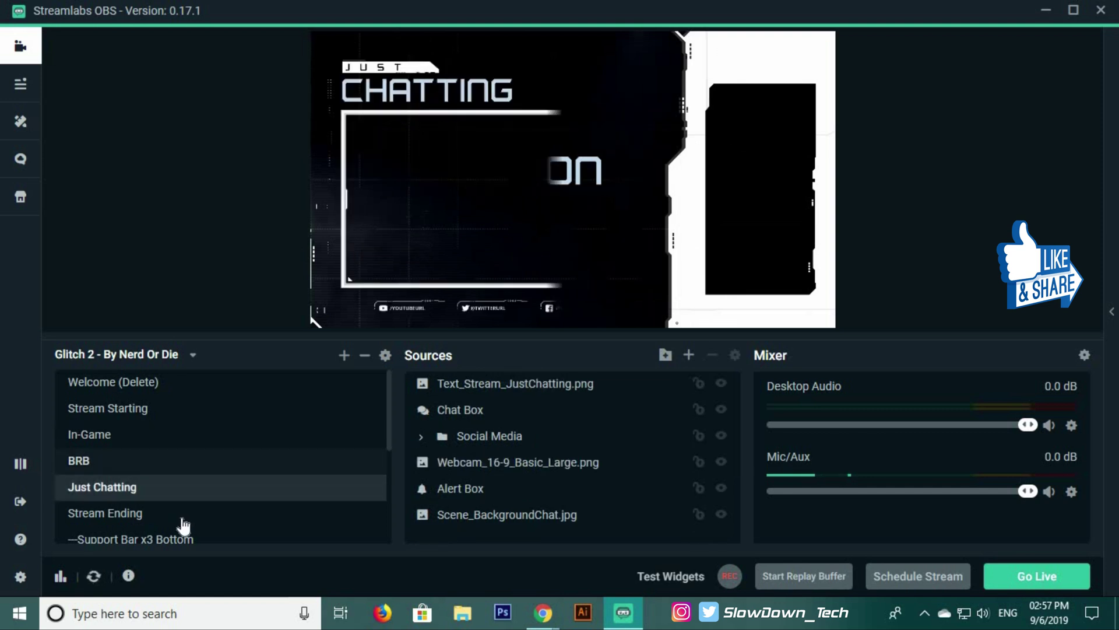
left_click(209, 513)
scroll(208, 510, "down", 5)
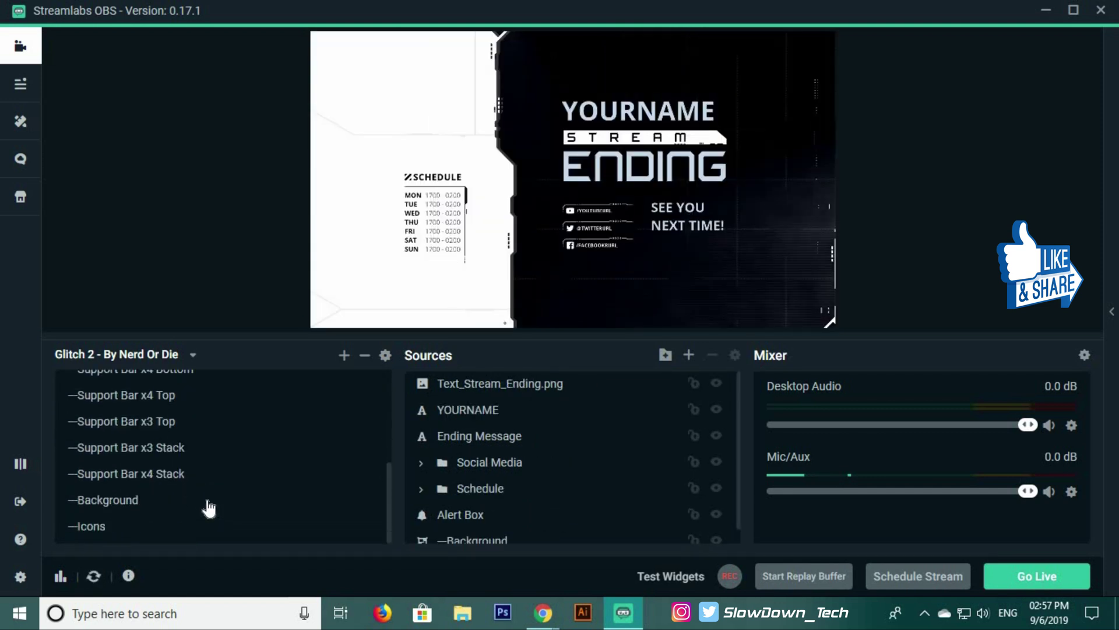
scroll(208, 507, "up", 2)
scroll(208, 507, "down", 2)
scroll(193, 466, "up", 5)
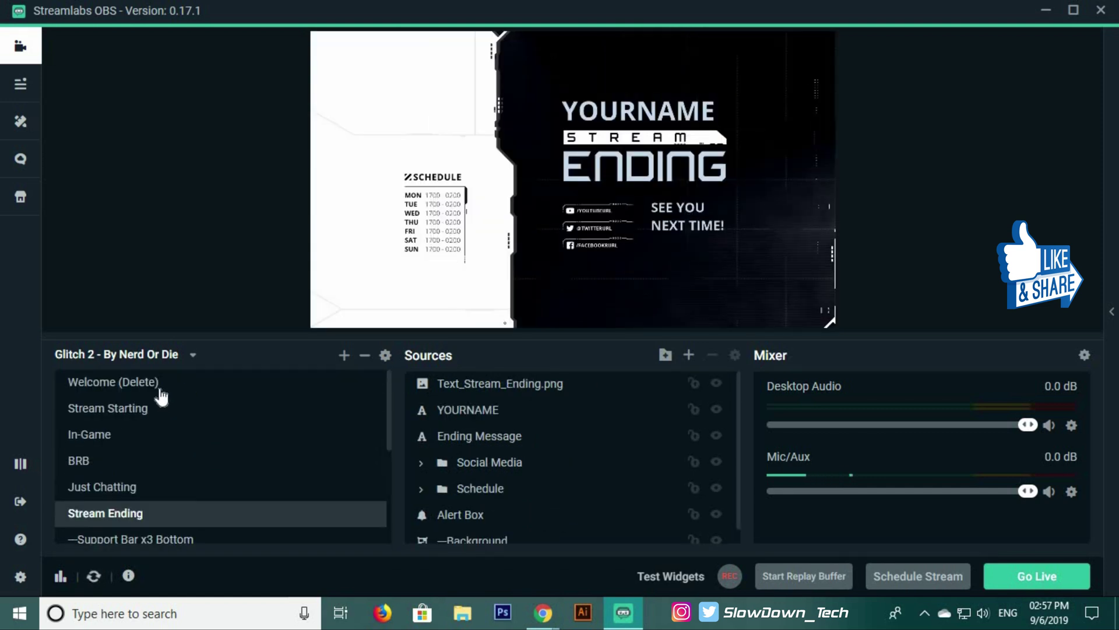
left_click(160, 388)
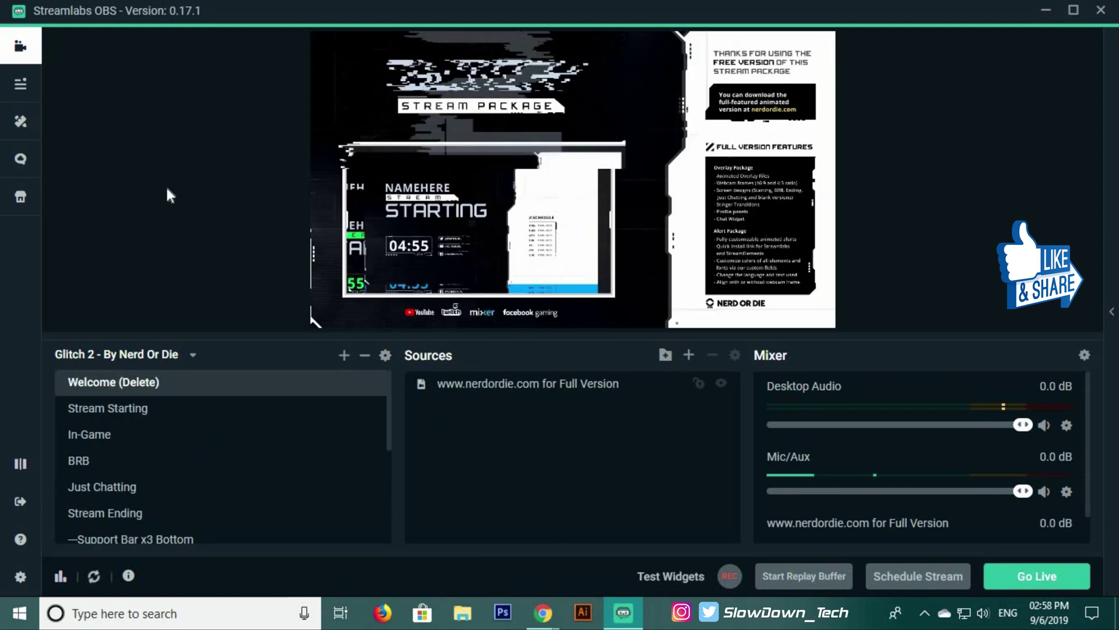
left_click(22, 88)
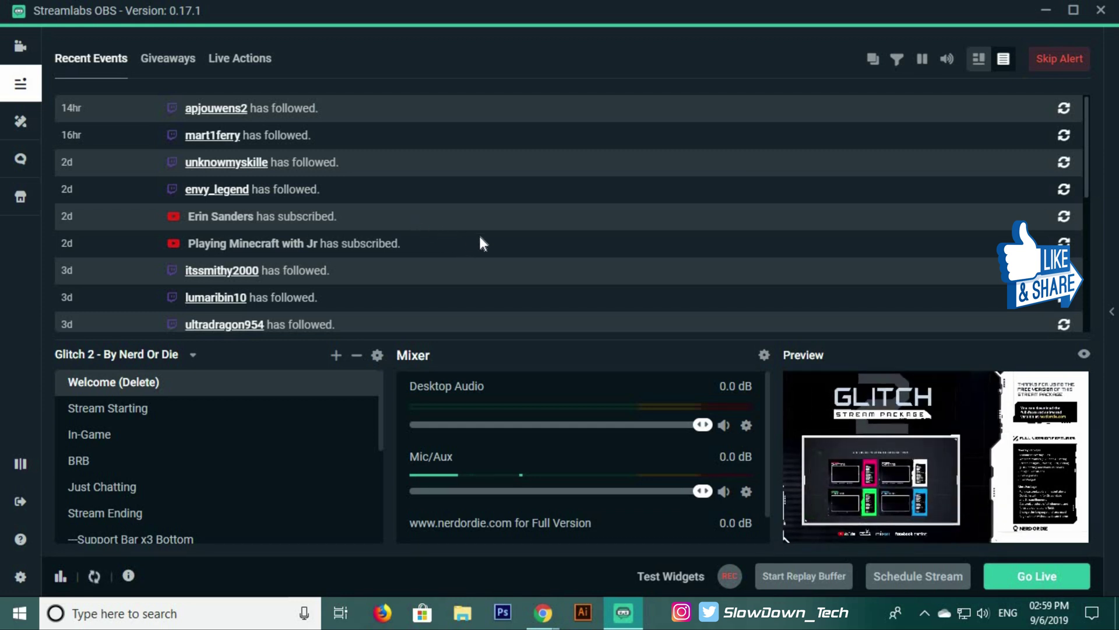
left_click(21, 47)
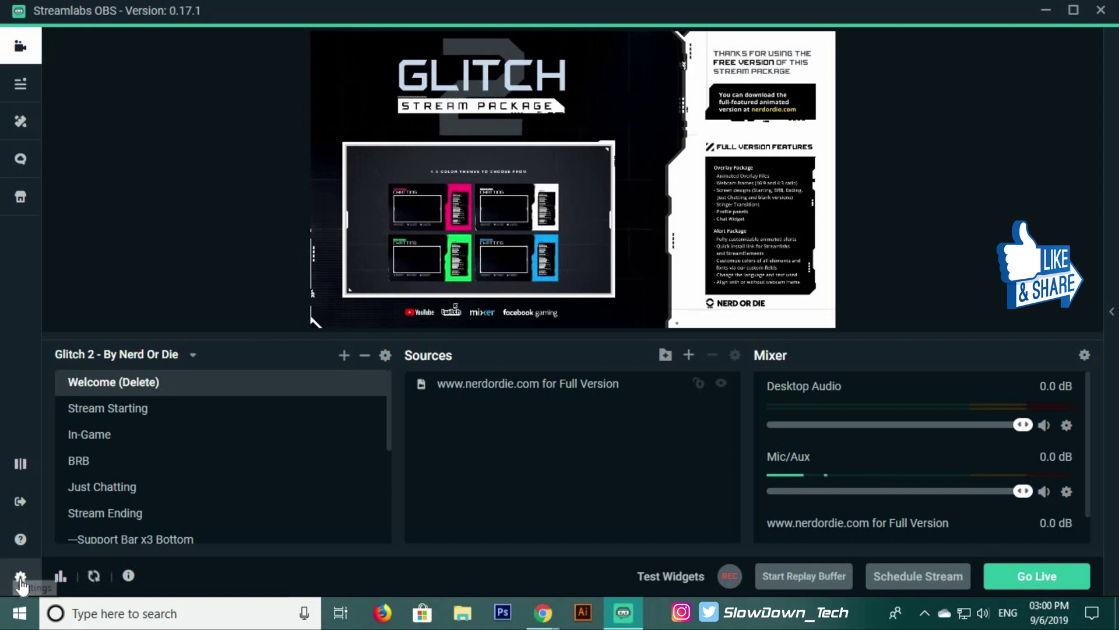
- Set the Stream service to YouTube / YouTube Gaming on the Primary ingest server and close Settings
left_click(20, 578)
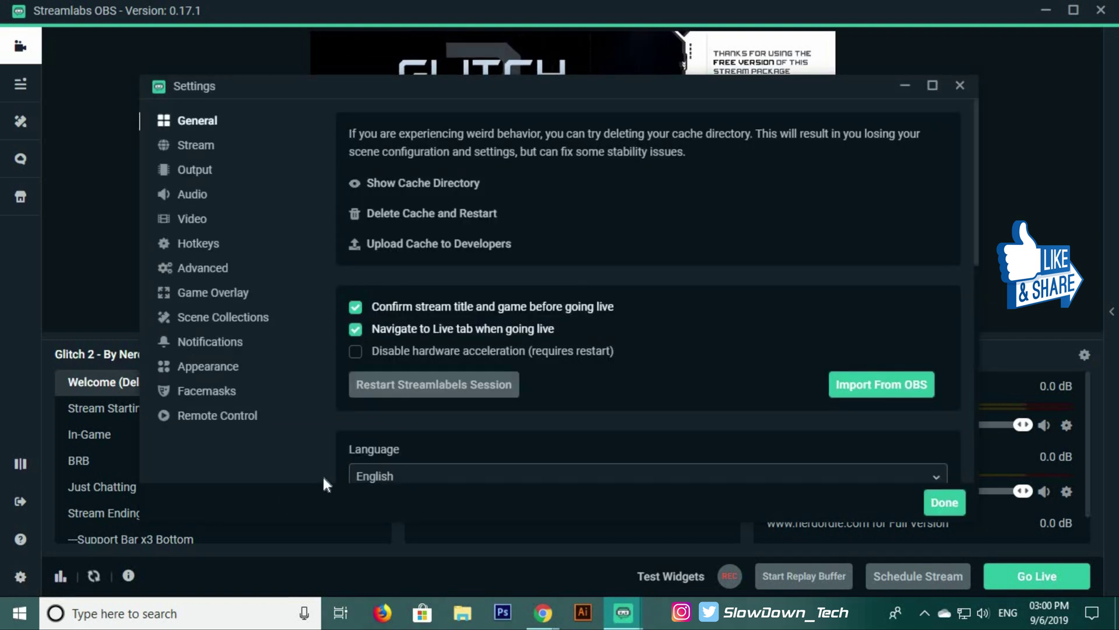
left_click(205, 147)
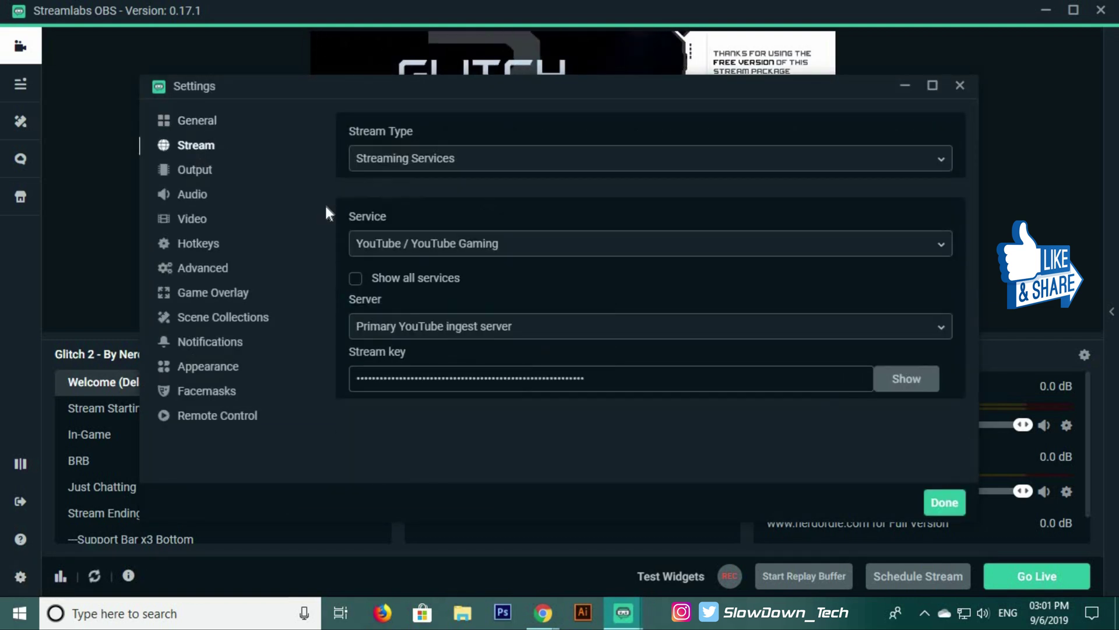
left_click(513, 250)
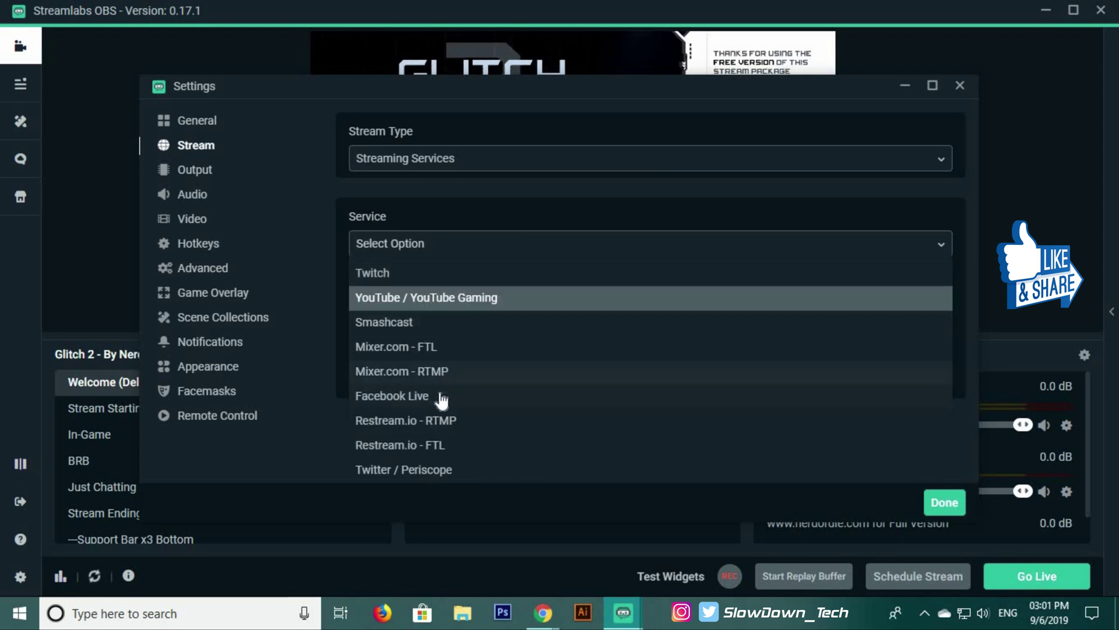
left_click(428, 297)
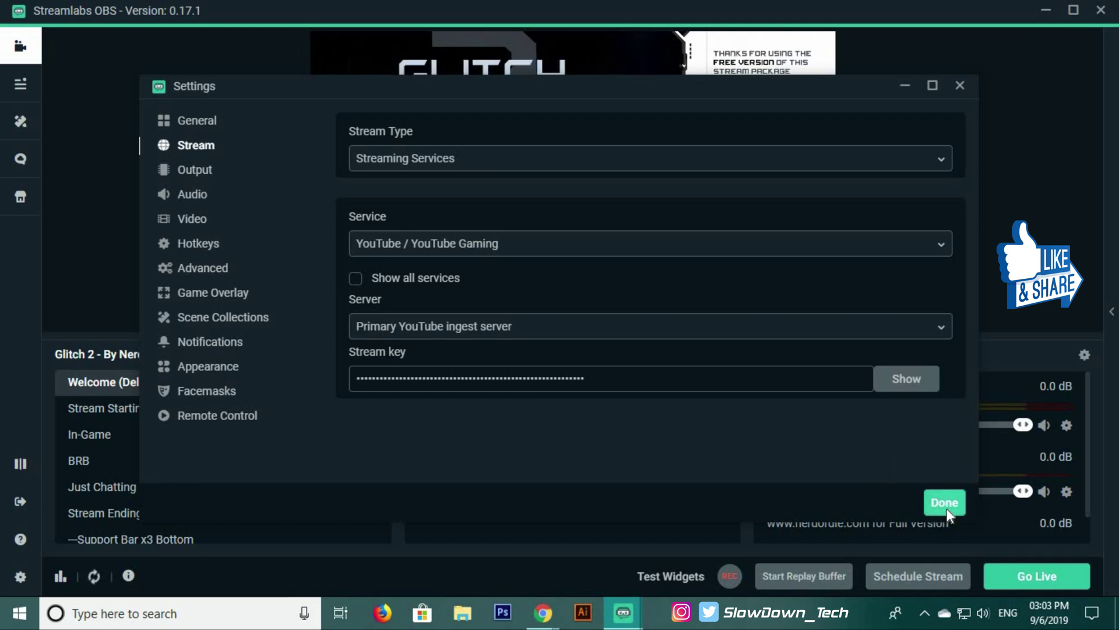
left_click(944, 503)
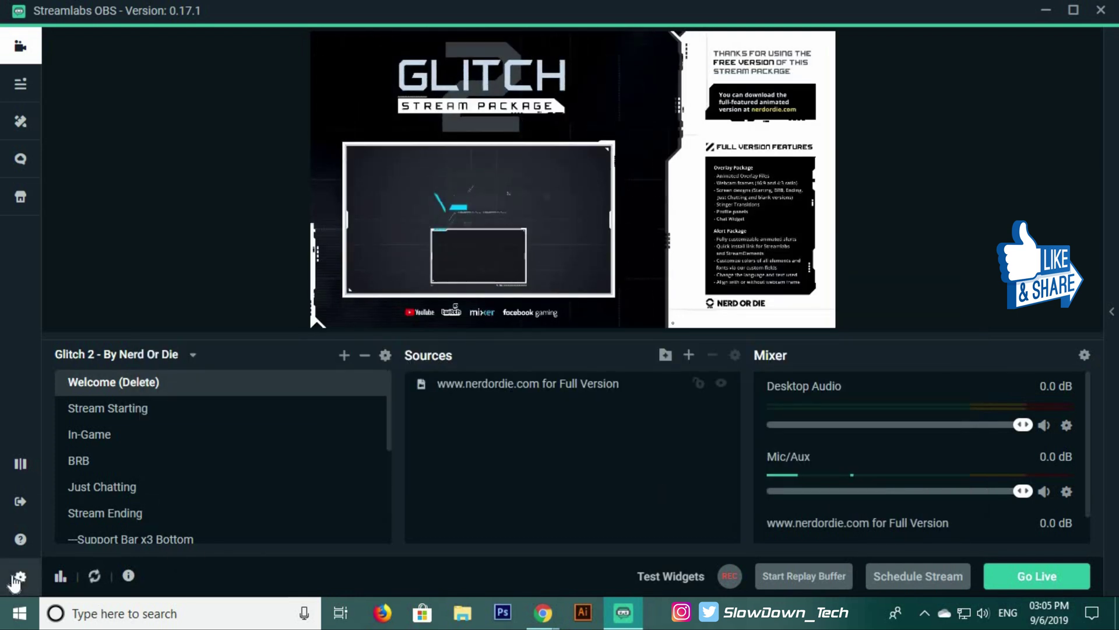
- Check the Output settings and keep the streaming Video Bitrate at 2500
left_click(17, 577)
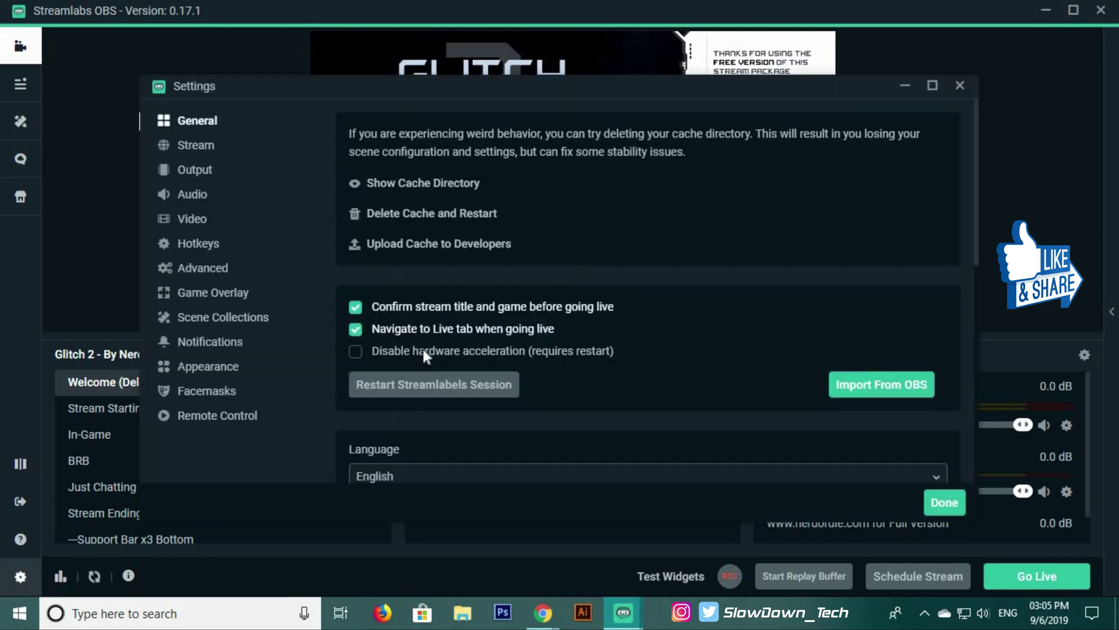
left_click(205, 172)
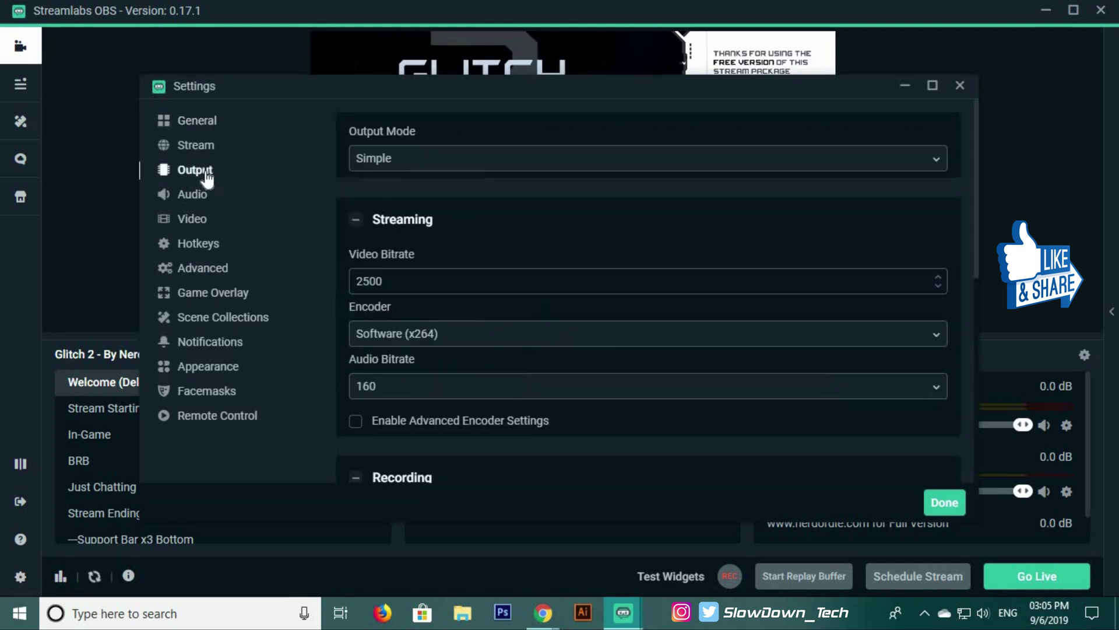
left_click(422, 279)
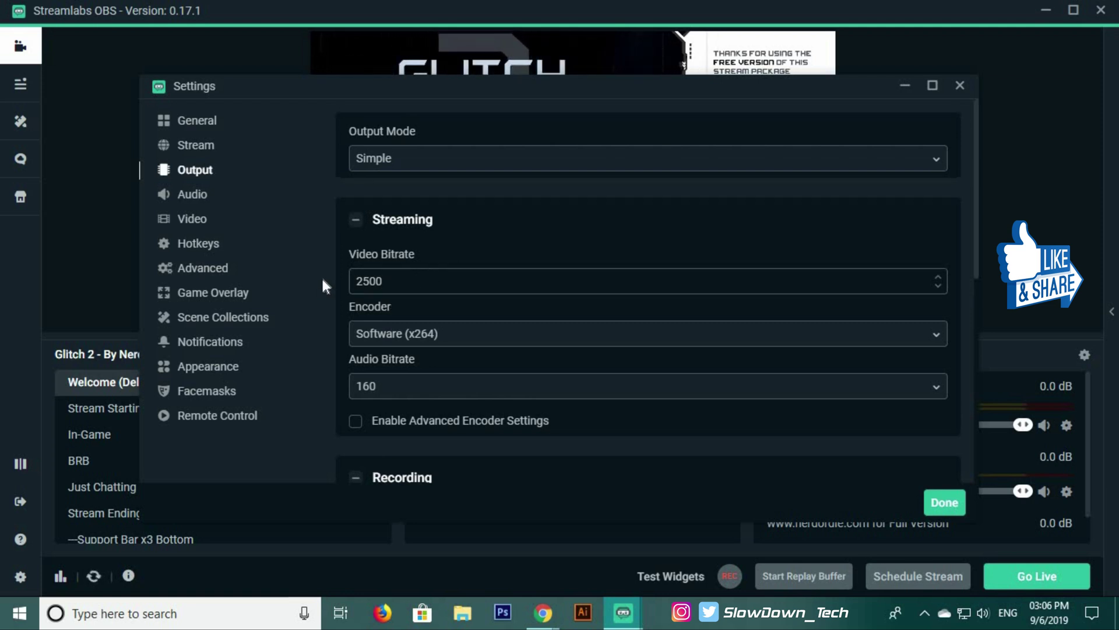
key("ctrl+a")
left_click(456, 280)
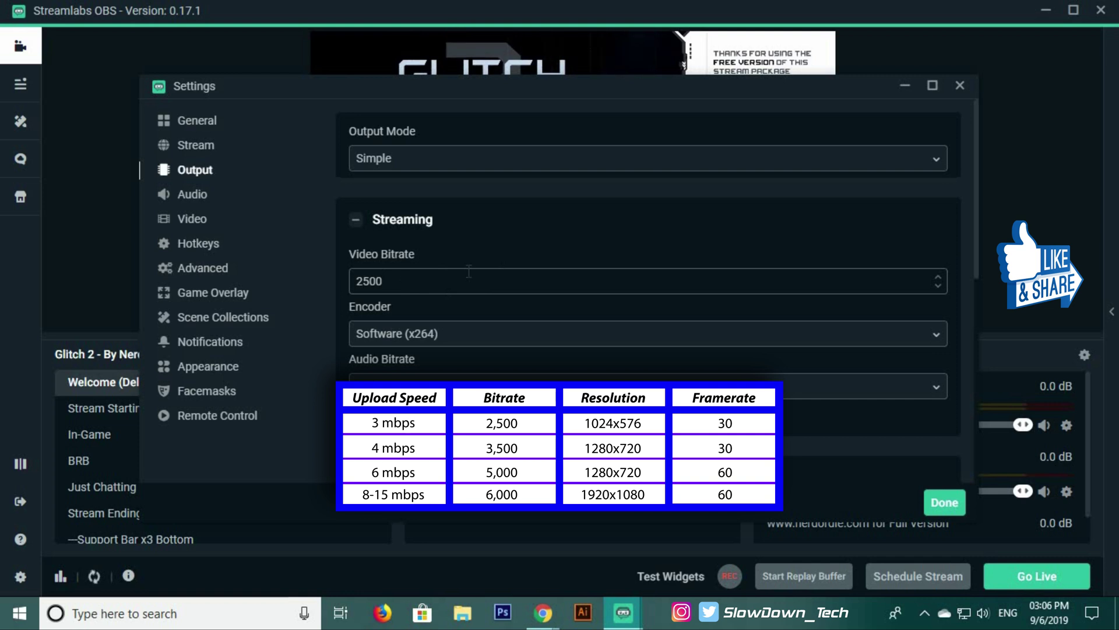
- Close Settings to return to the Glitch 2 Welcome (Delete) scene
left_click(943, 503)
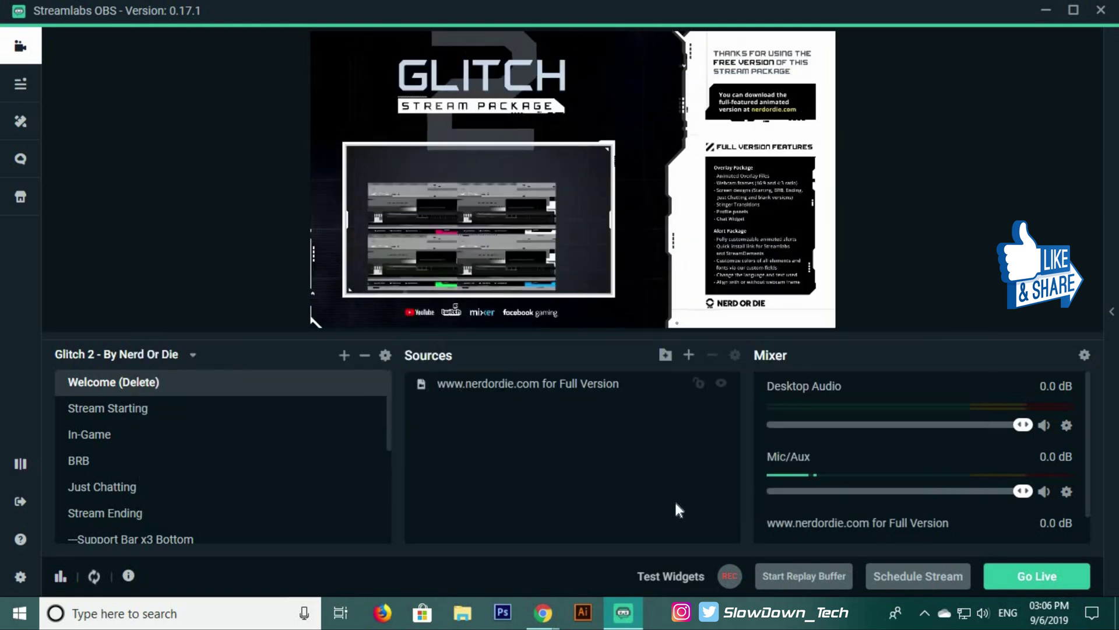